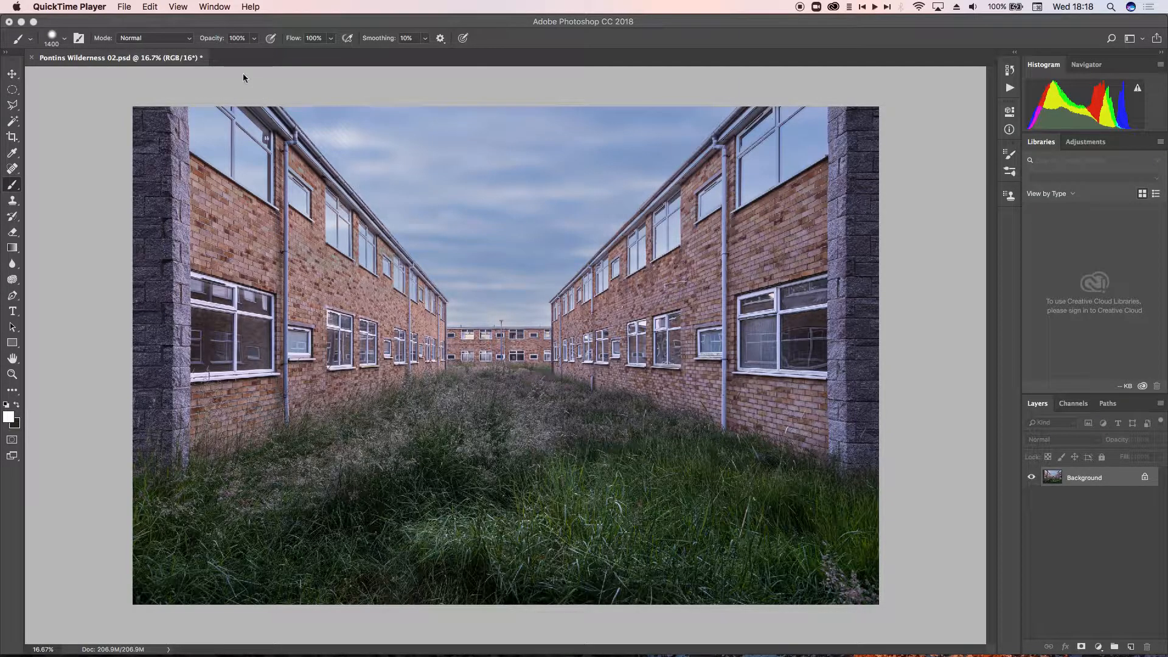
- Switch to Photoshop and open the building photo in Silver Efex Pro 2 from the Nik Collection
left_click(195, 23)
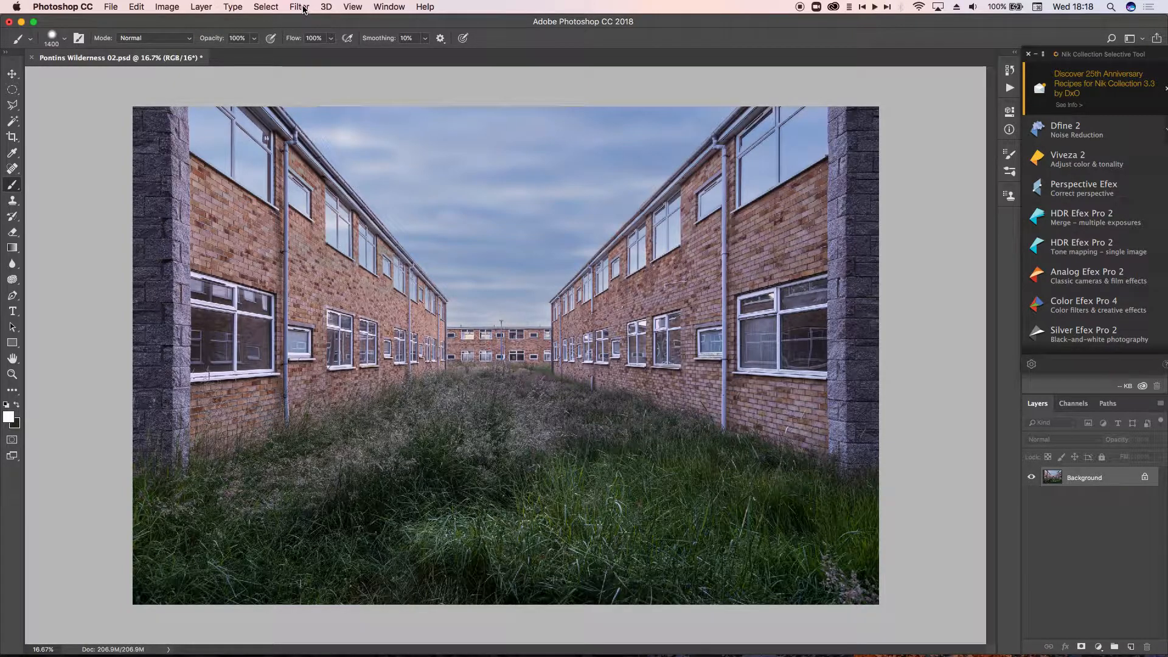
left_click(303, 8)
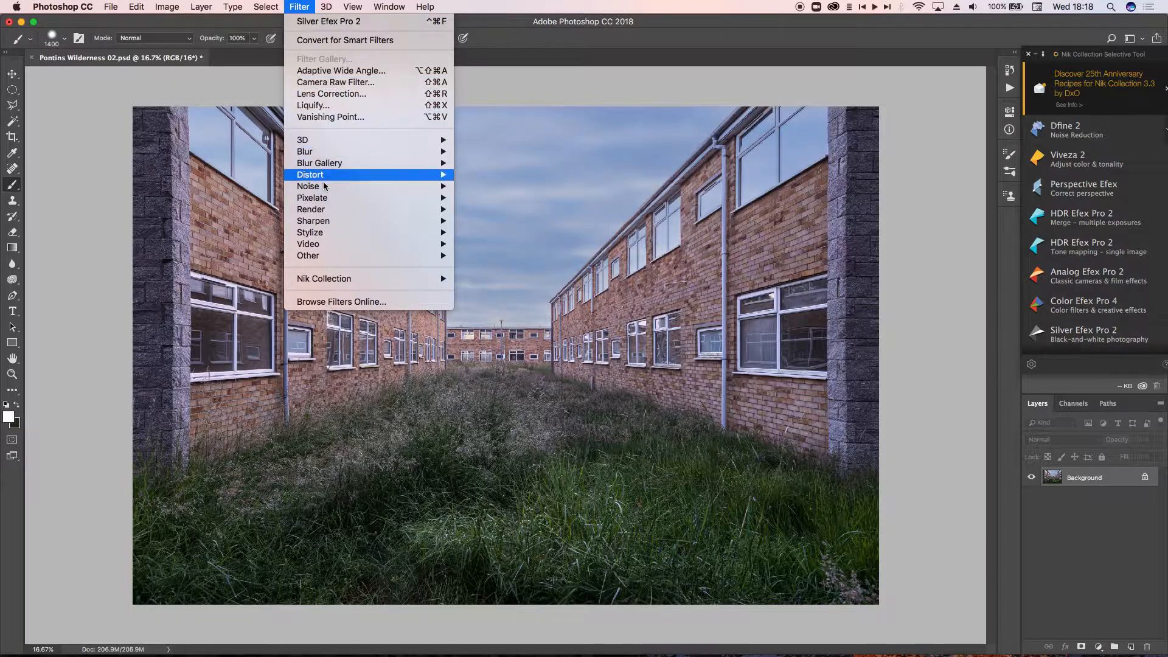
mouse_move(339, 280)
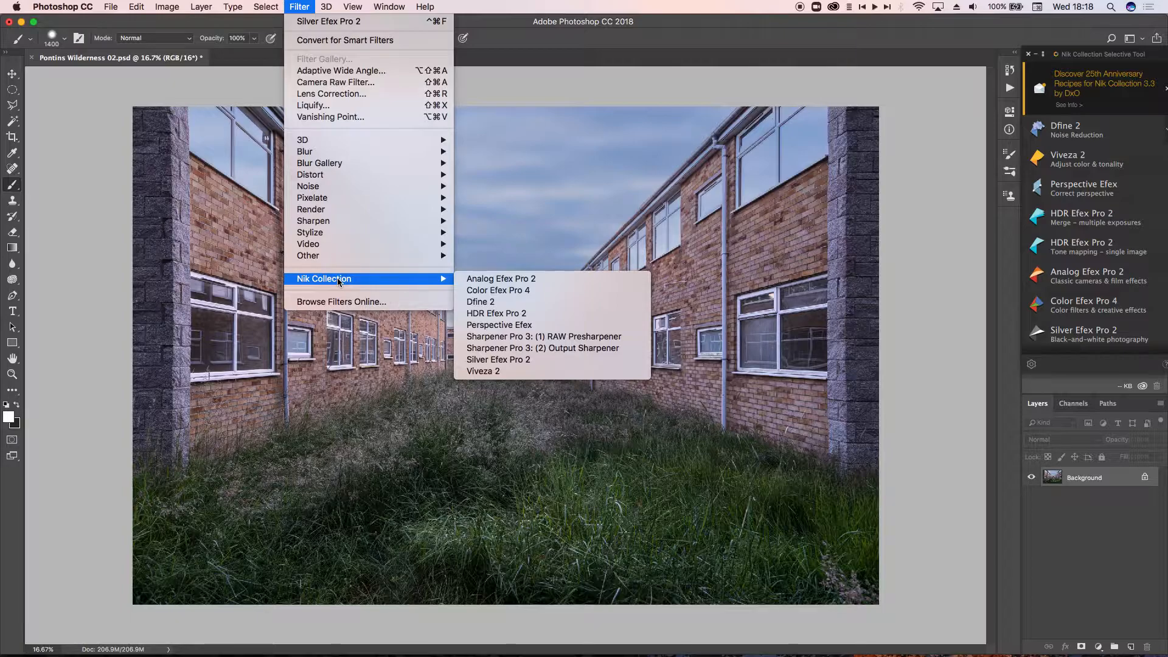
left_click(235, 247)
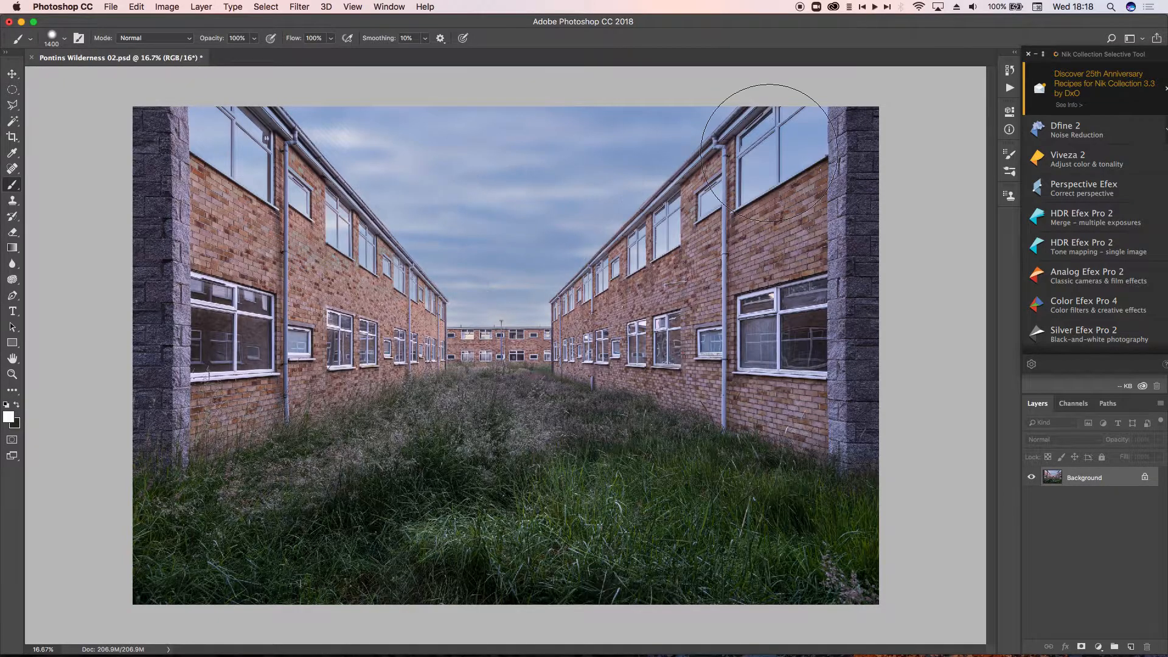
left_click_drag(1079, 55, 1075, 33)
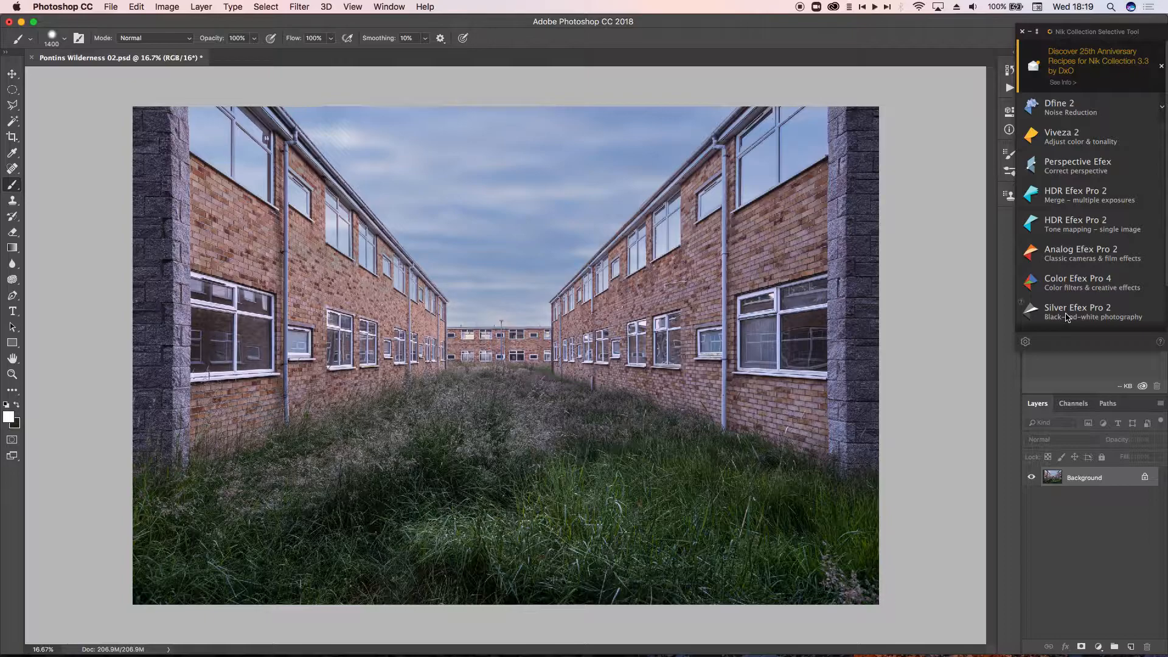
left_click(1066, 317)
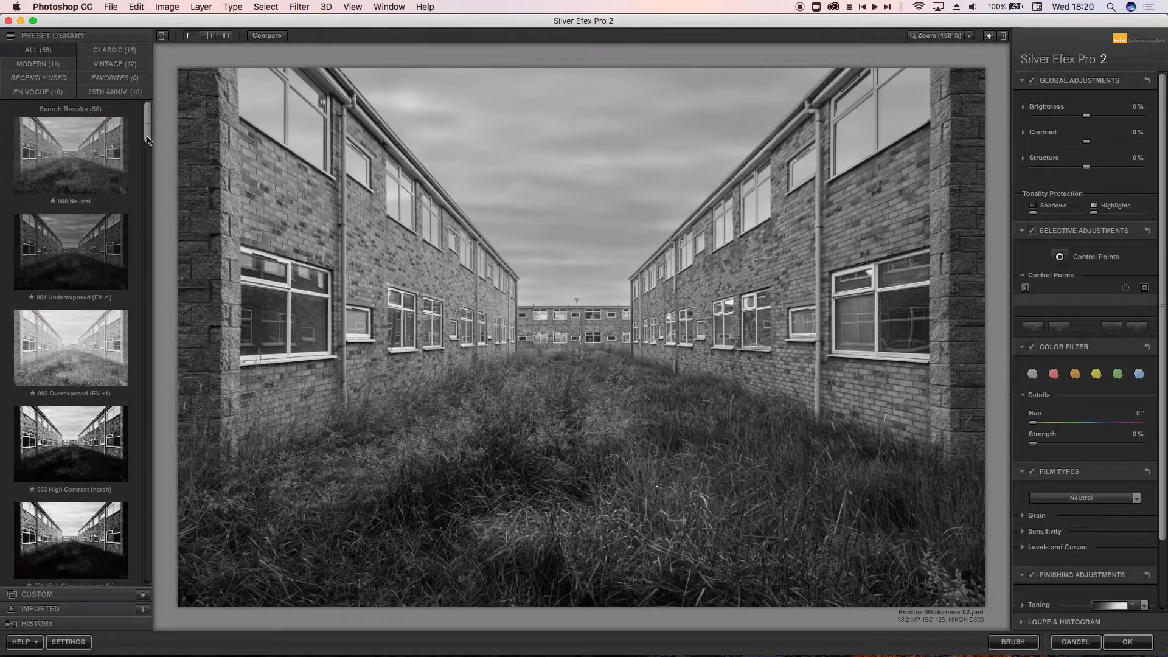
- Try the presets 002 Overexposed (EV +1), 003 High Contrast (harsh), 004 High Contrast (smooth) and 005 High Structure (harsh) on the photo
left_click_drag(147, 141, 147, 152)
left_click(88, 208)
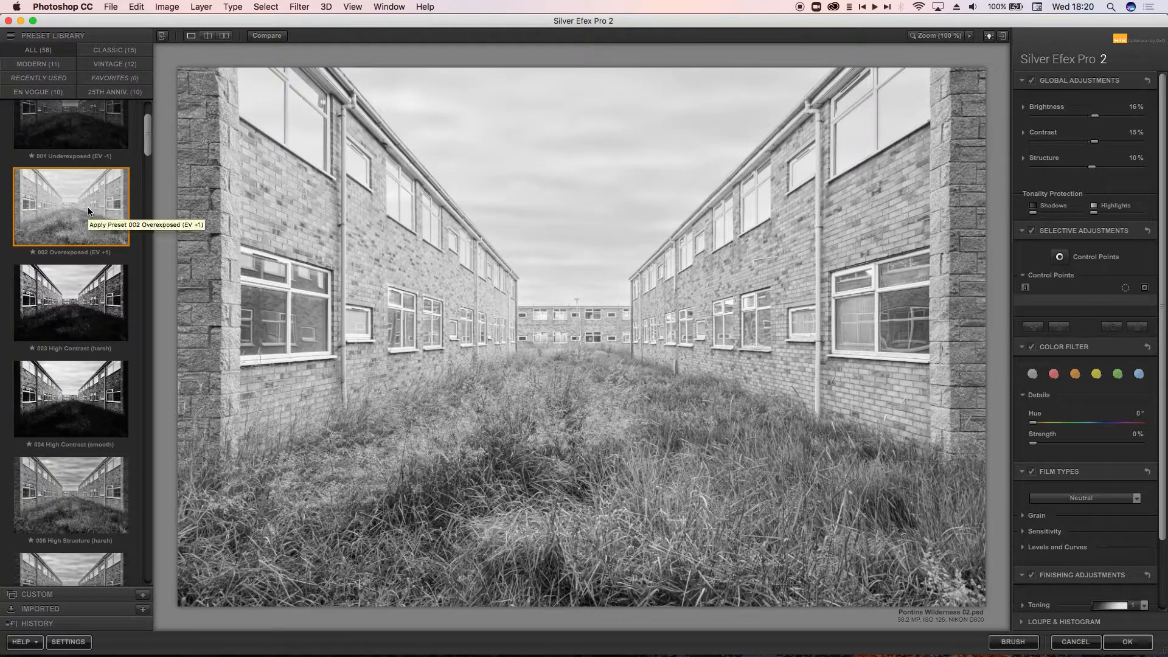
left_click(78, 310)
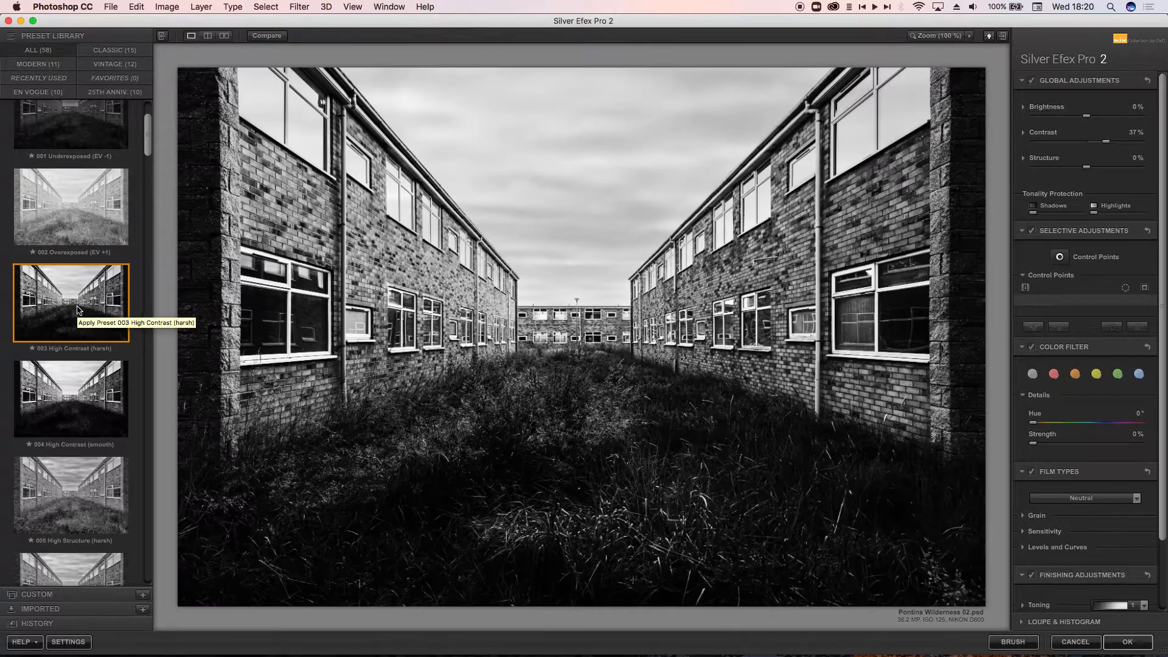
left_click(88, 403)
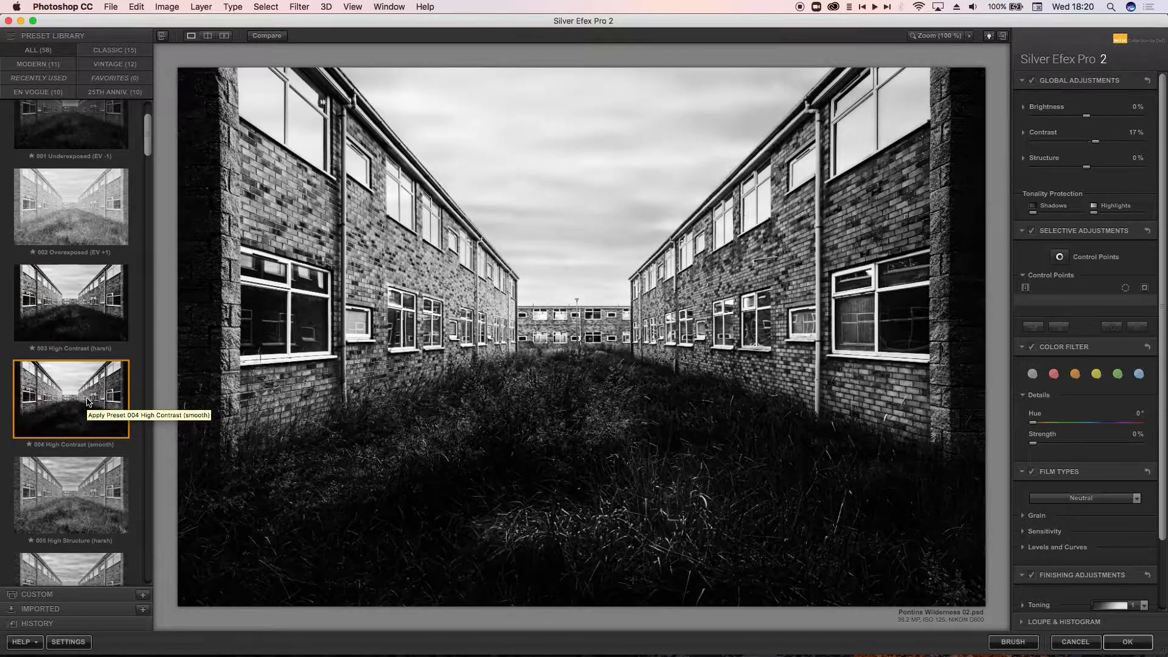
left_click(97, 500)
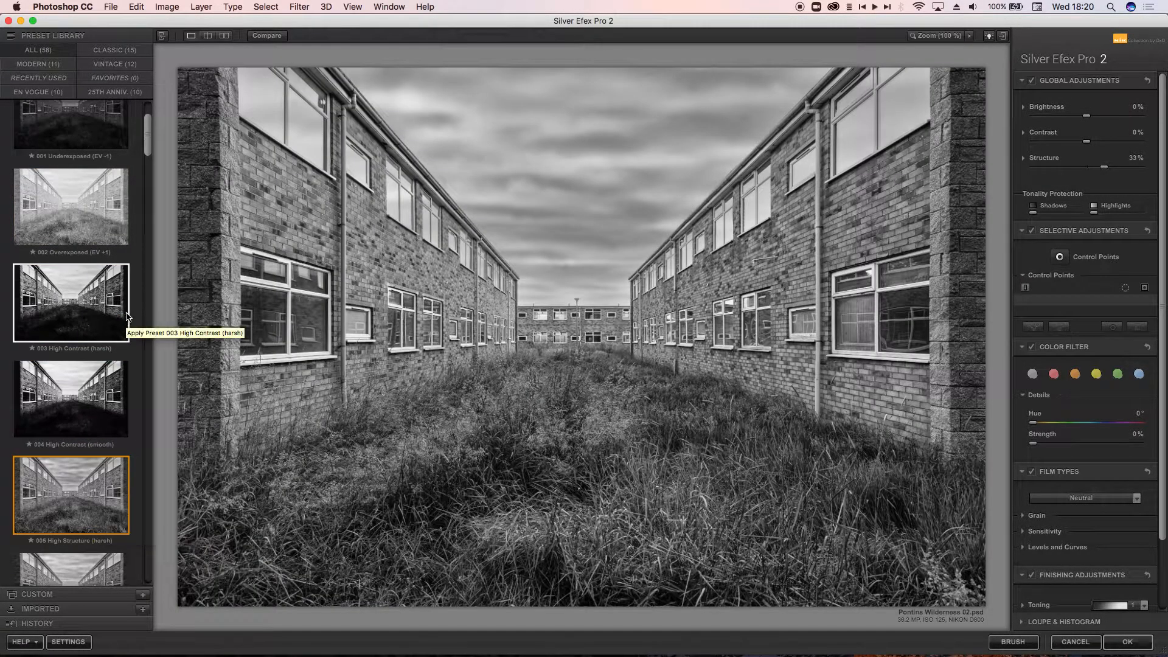
- Try the presets 017 Full Spectrum, 019 Fine Art Process, 022 Triste 2, 023 Wet Rocks and 025 Silhouette EV +0.5
left_click_drag(148, 149, 148, 264)
left_click(92, 321)
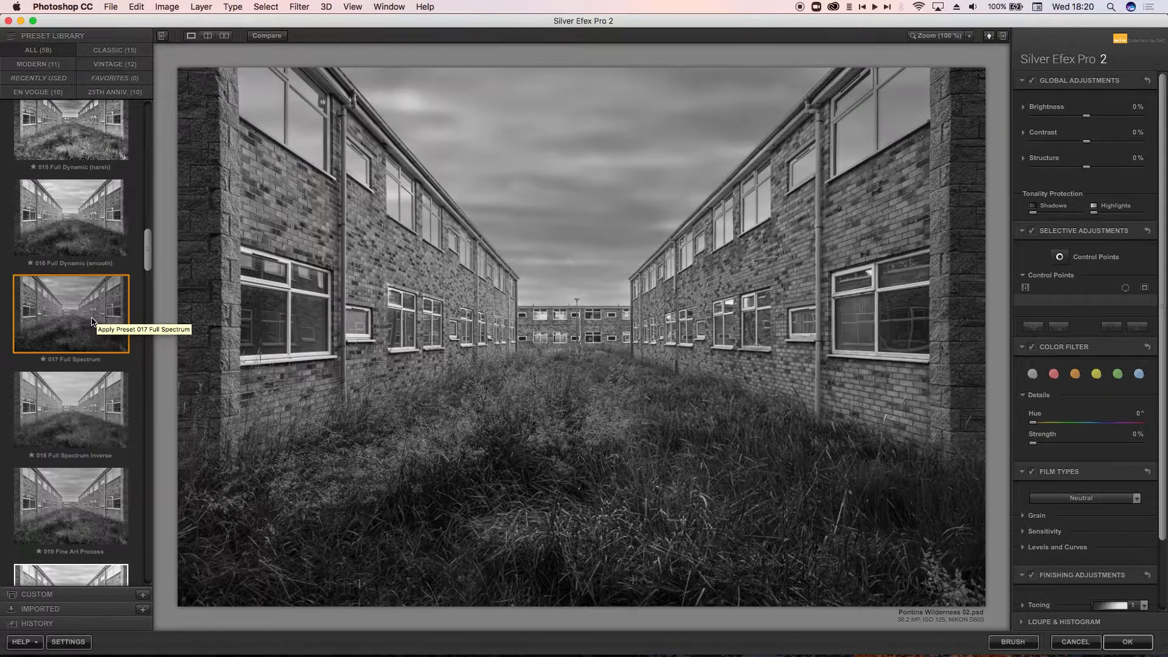
left_click(82, 530)
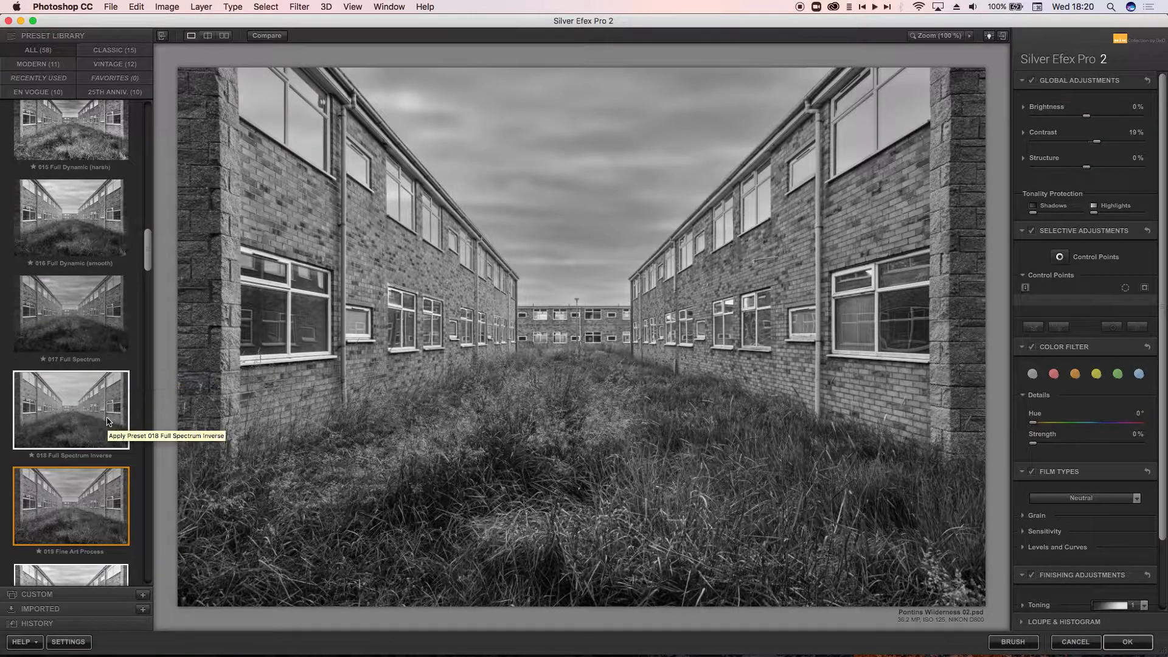
scroll(107, 420, "down", 5)
scroll(107, 421, "down", 3)
left_click(87, 439)
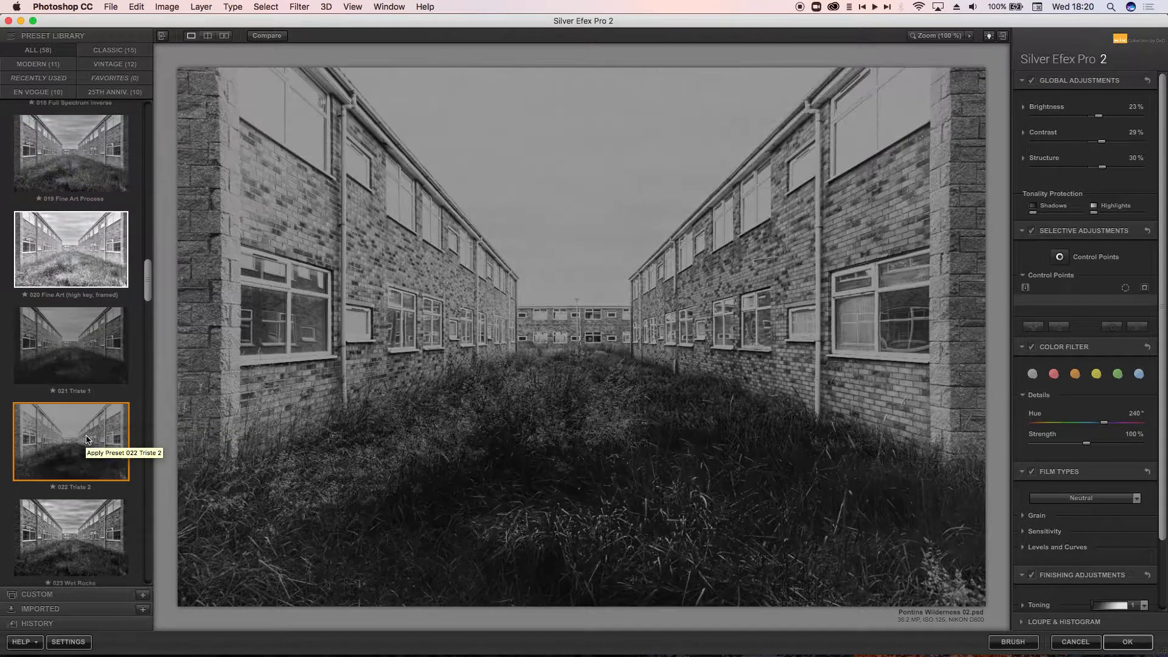
left_click(82, 526)
scroll(82, 526, "down", 5)
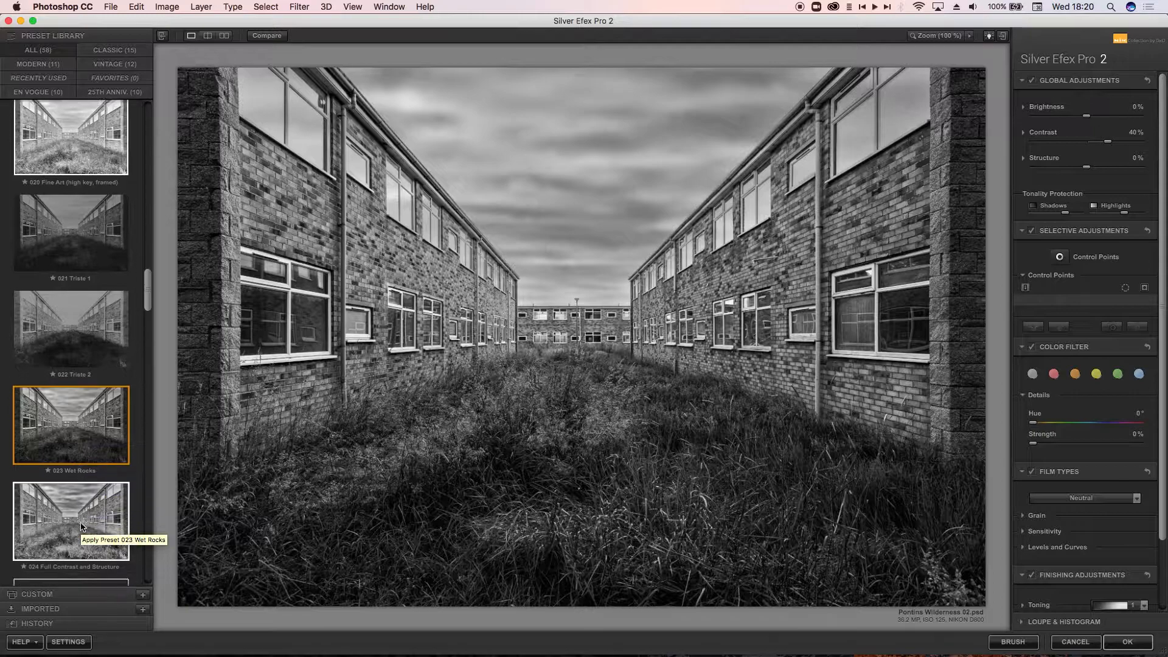
left_click(82, 527)
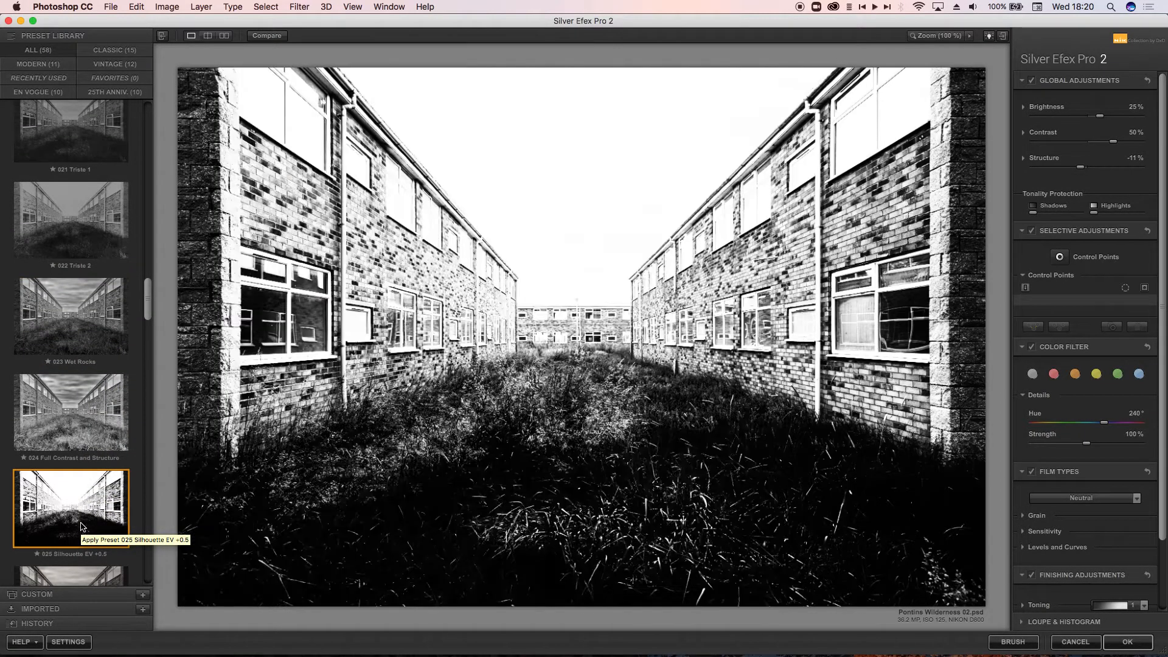
- Try the bordered presets 030 Film Noir 1 and 033 Yellowed 1 on the photo
scroll(82, 526, "down", 6)
scroll(82, 526, "down", 4)
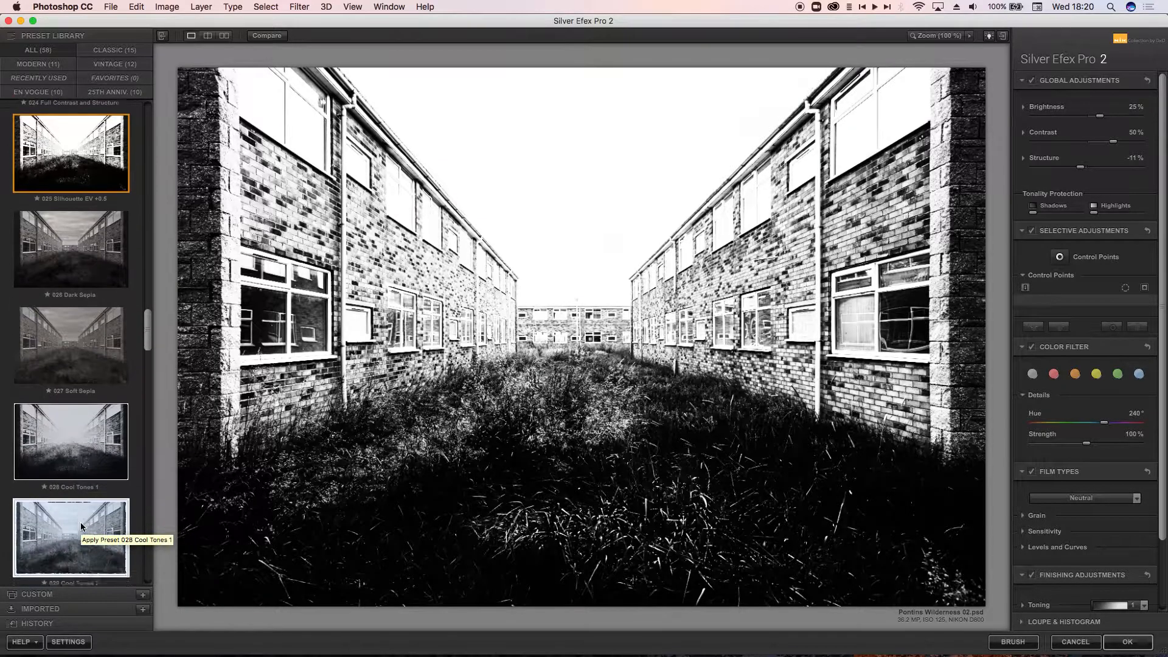
left_click(73, 488)
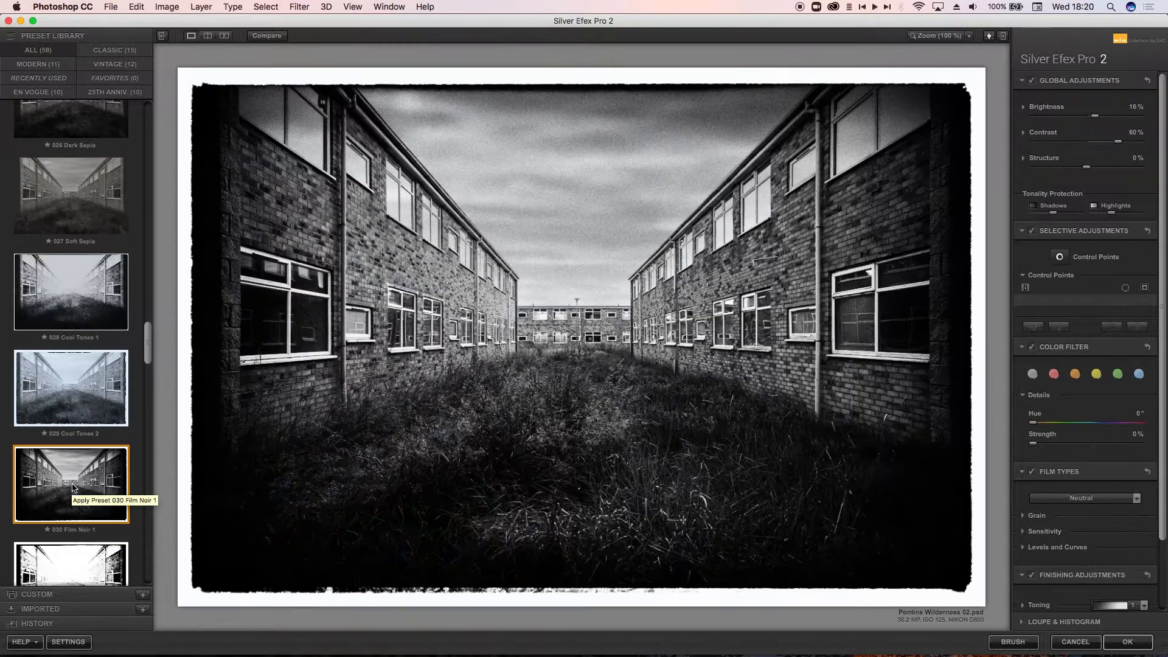
scroll(72, 487, "down", 7)
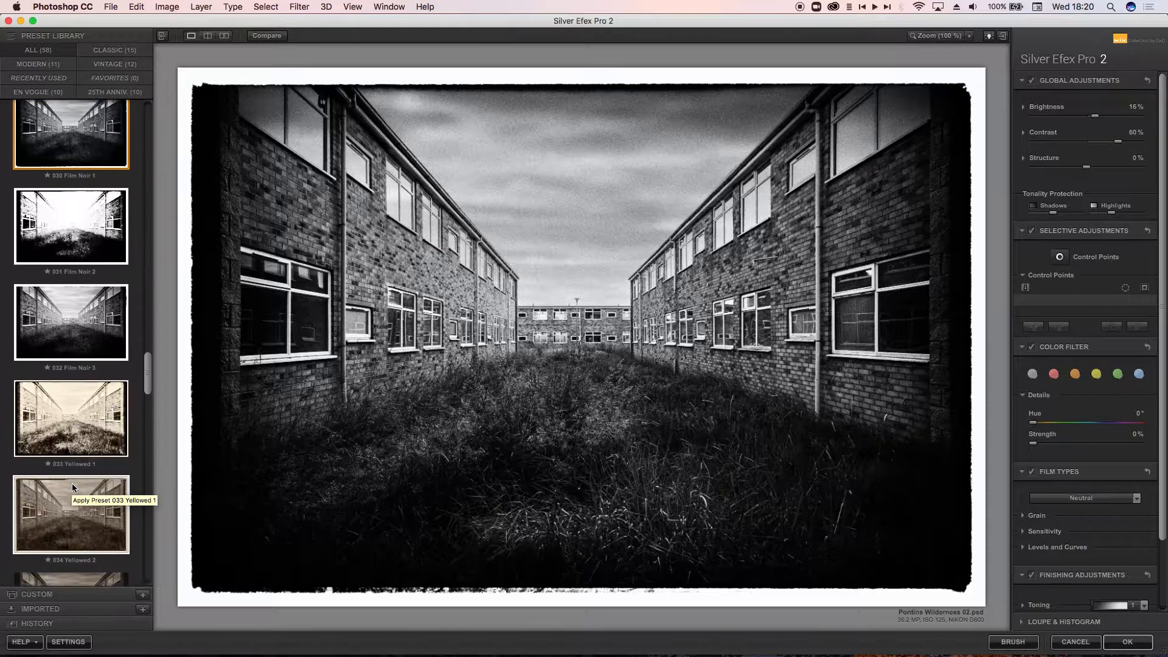
left_click(62, 396)
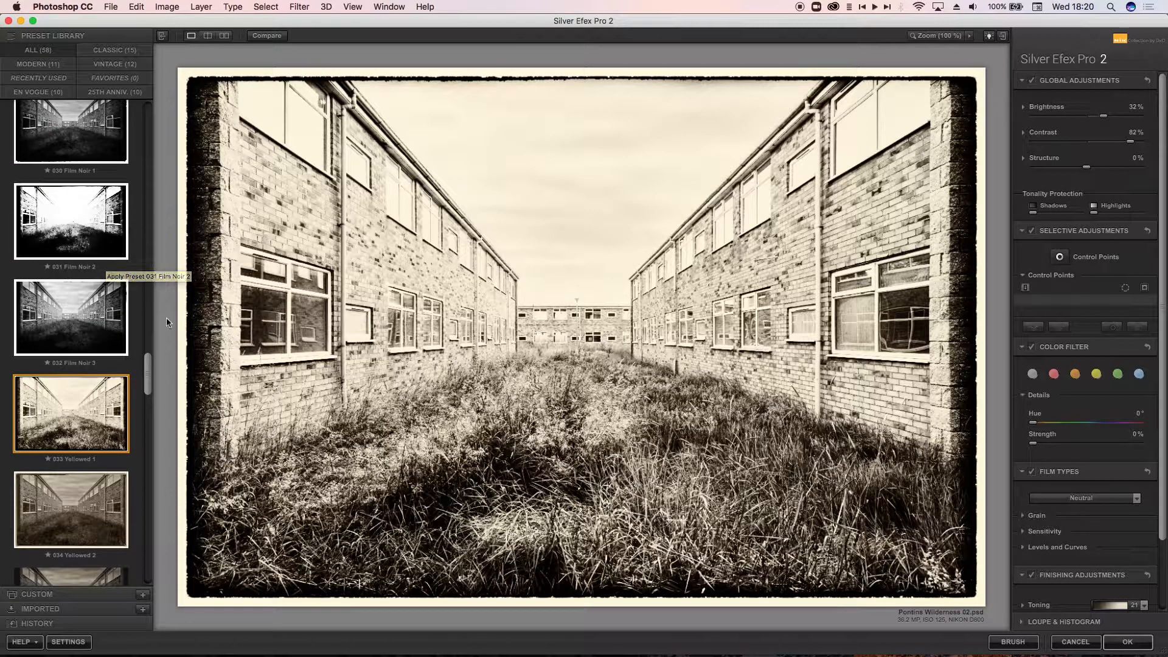
- Apply the 000 Neutral preset and set the global Brightness to 1 %
left_click_drag(147, 378, 130, 111)
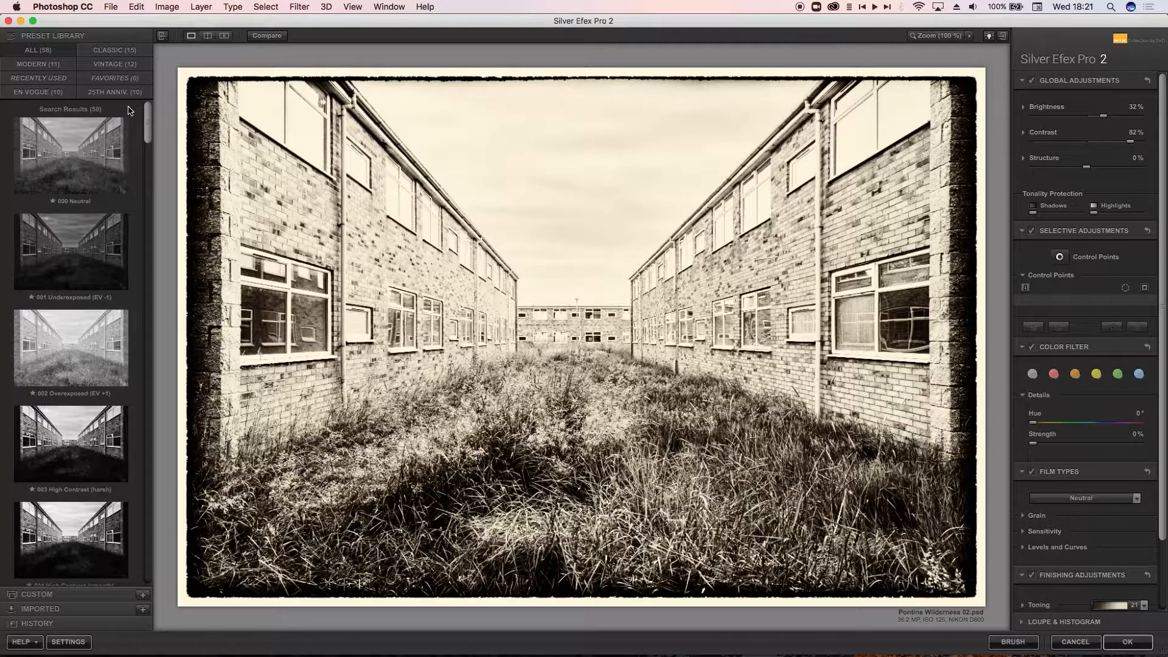
left_click(73, 159)
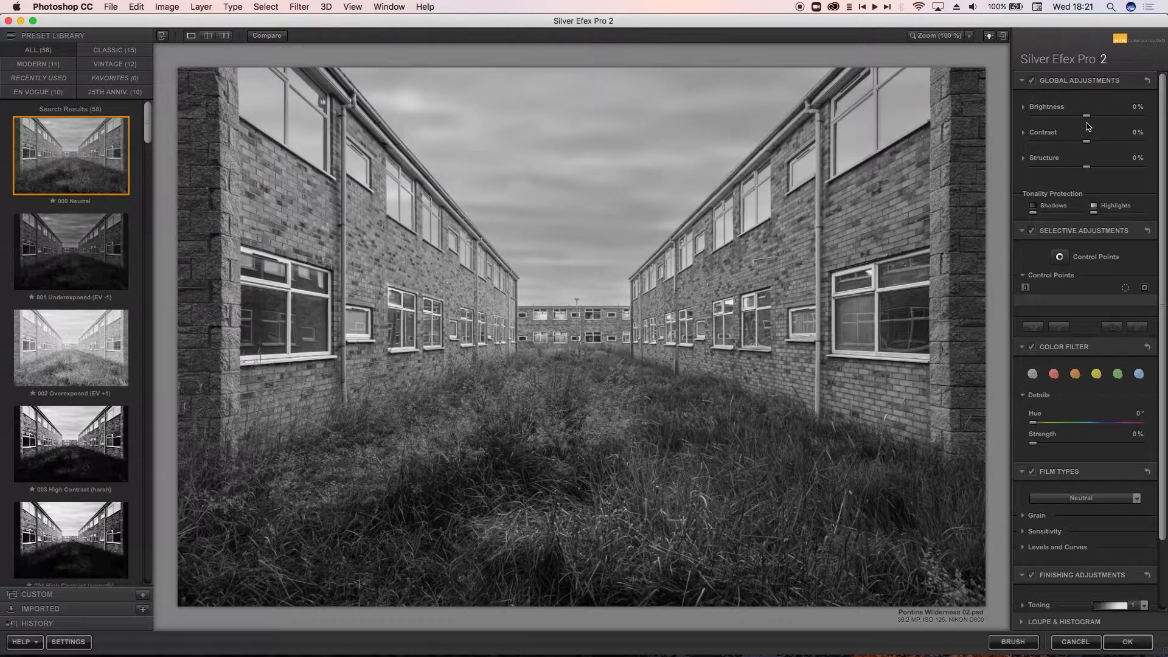
mouse_move(1089, 117)
left_mouse_down()
mouse_move(1075, 120)
mouse_move(1090, 118)
left_mouse_up()
- Test the global Structure at 100 %, 4 % and 52 %, and settle on 17 %
left_click_drag(1089, 170, 1146, 178)
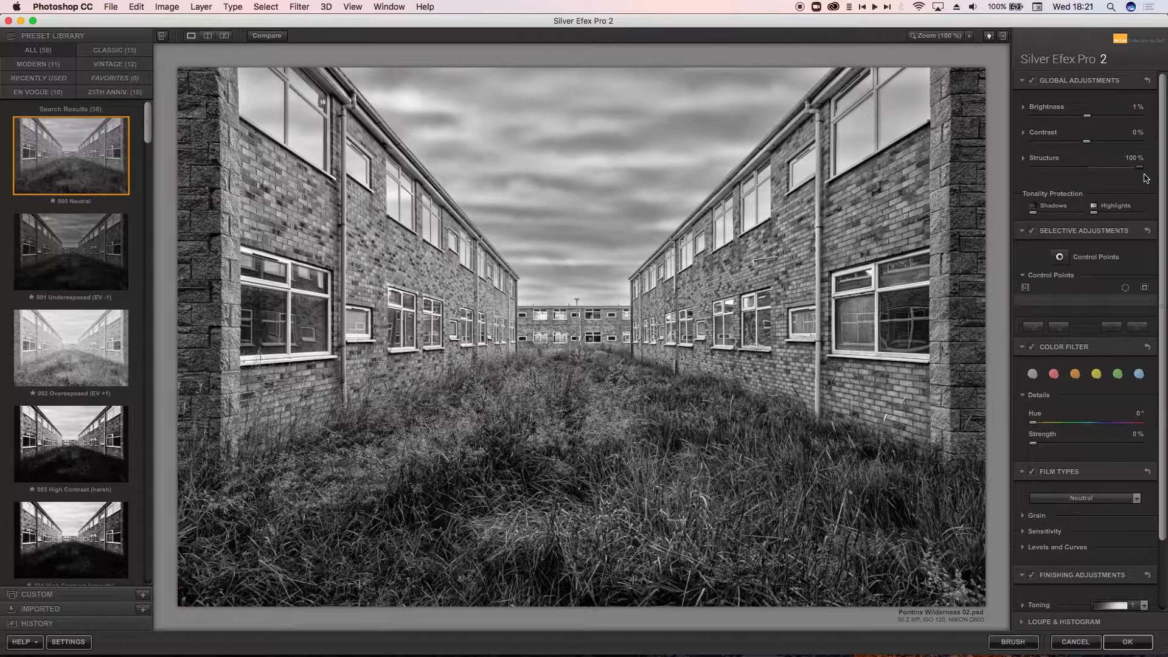
left_click_drag(1145, 178, 1092, 176)
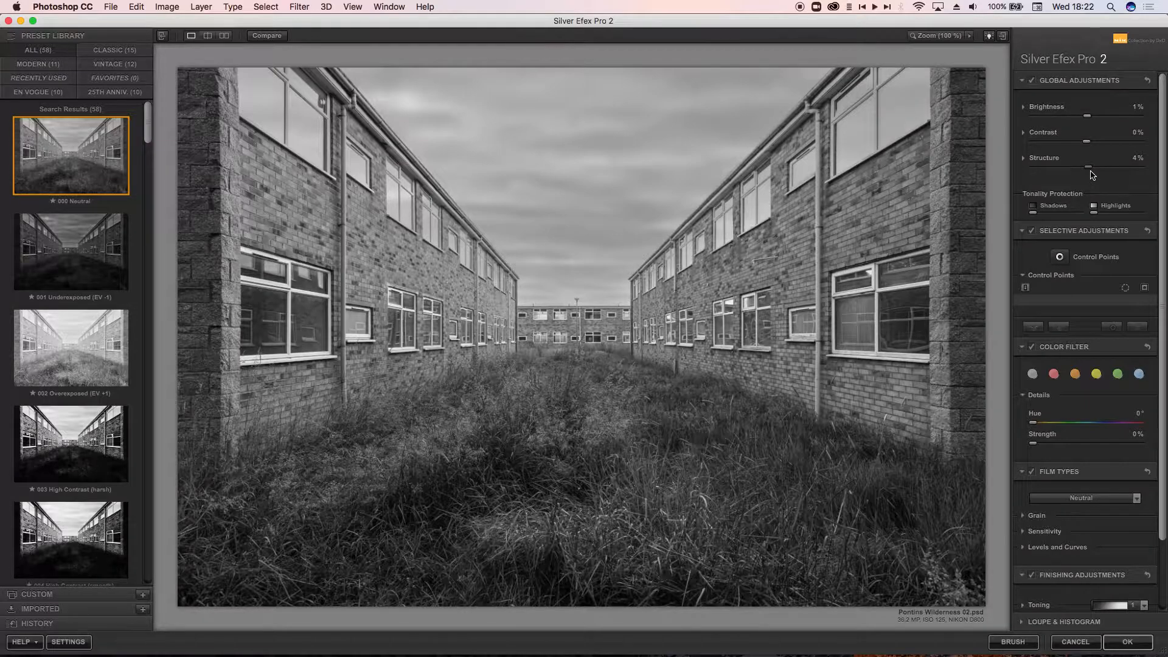
left_click_drag(1088, 170, 1117, 172)
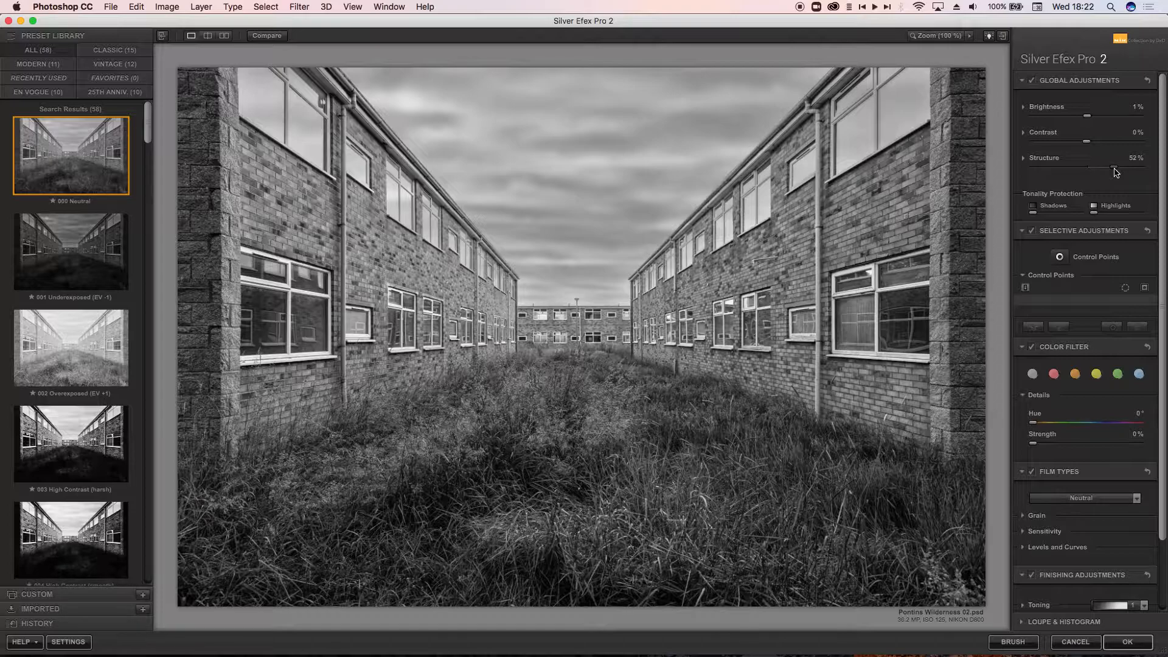
left_click_drag(1115, 171, 1120, 171)
left_click_drag(1121, 172, 1098, 176)
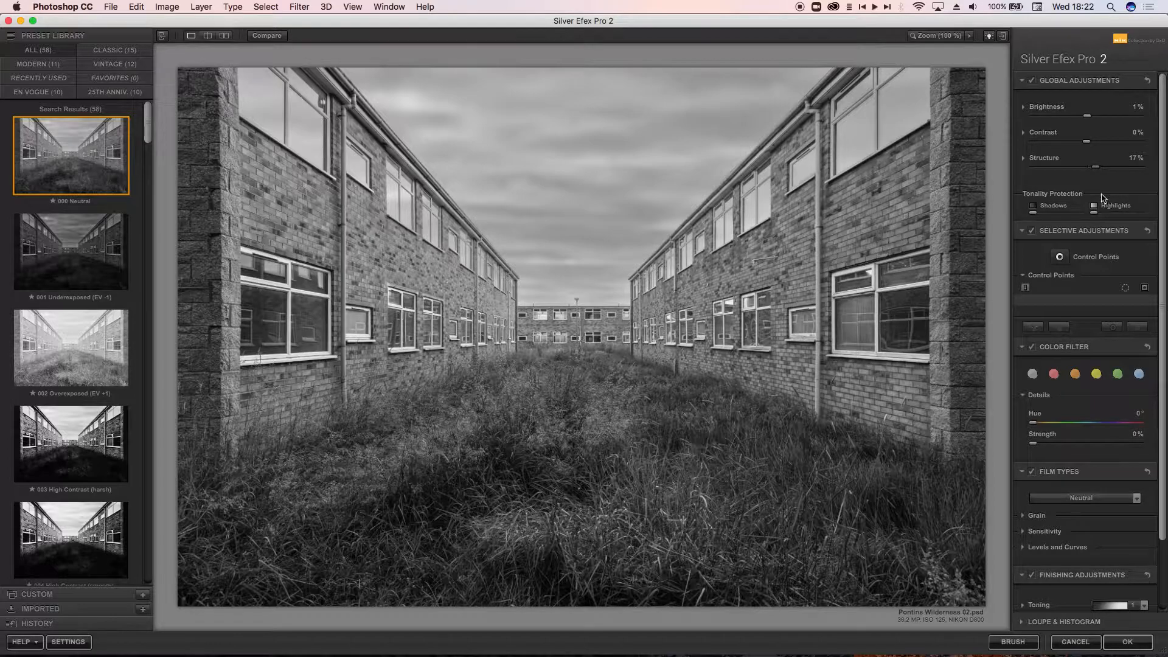
- Expand the Structure, Contrast and Brightness sub-sliders and examine the adjustment sections from Tonality Protection through Finishing Adjustments
left_click(1023, 159)
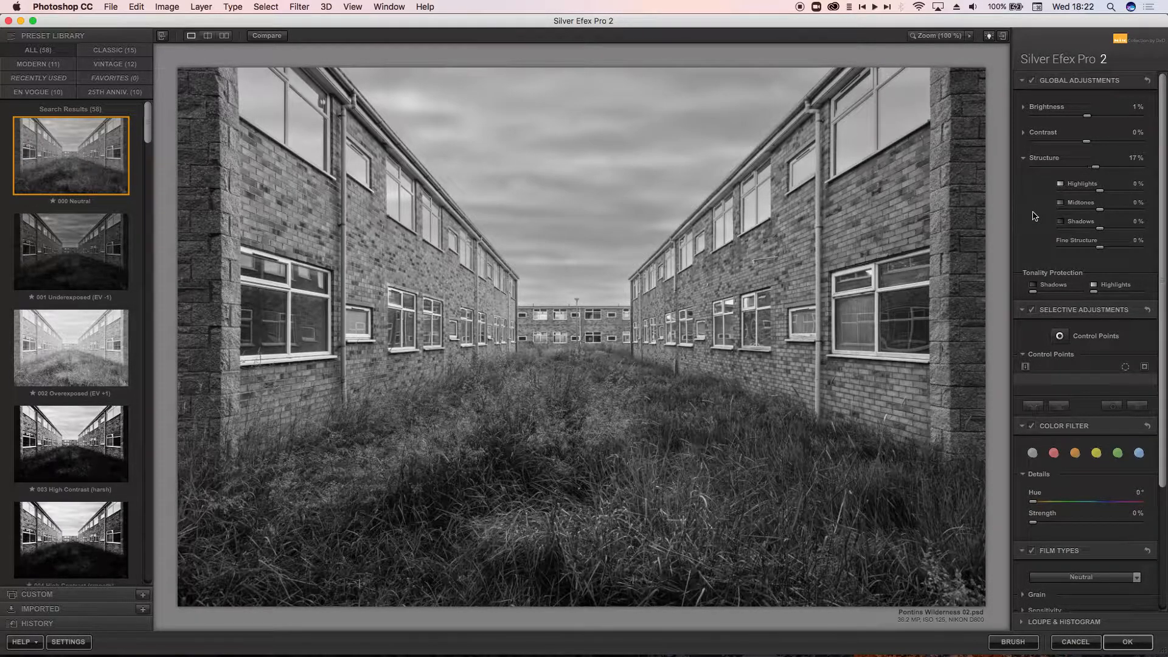
left_click(1024, 134)
left_click(1024, 109)
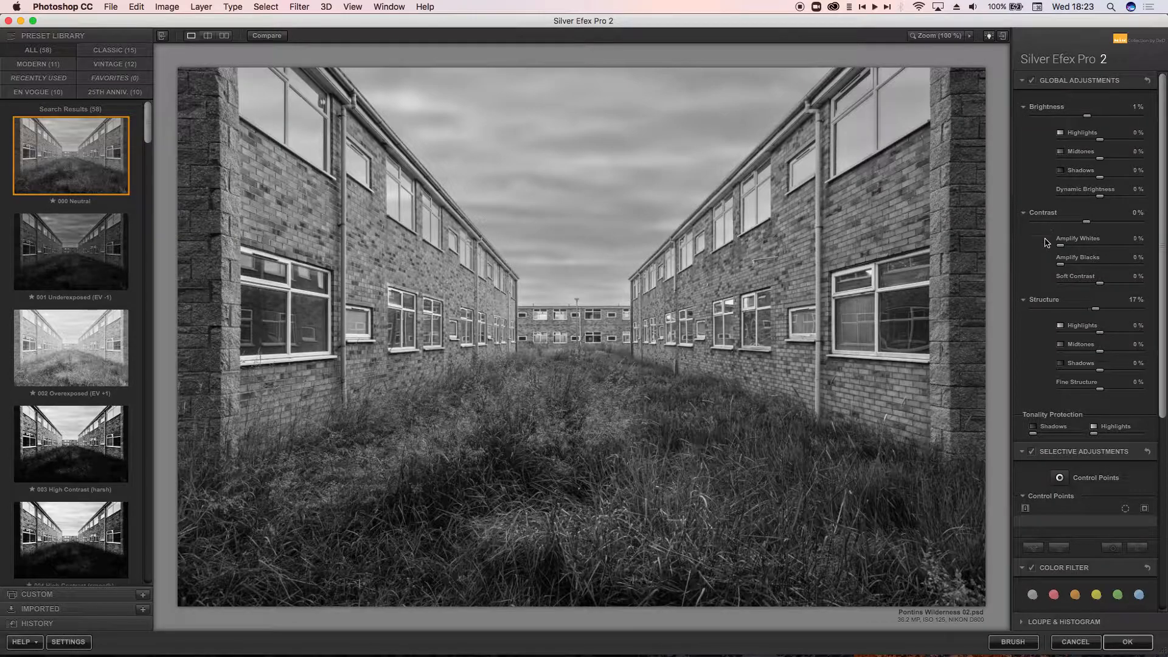
scroll(1045, 263, "down", 2)
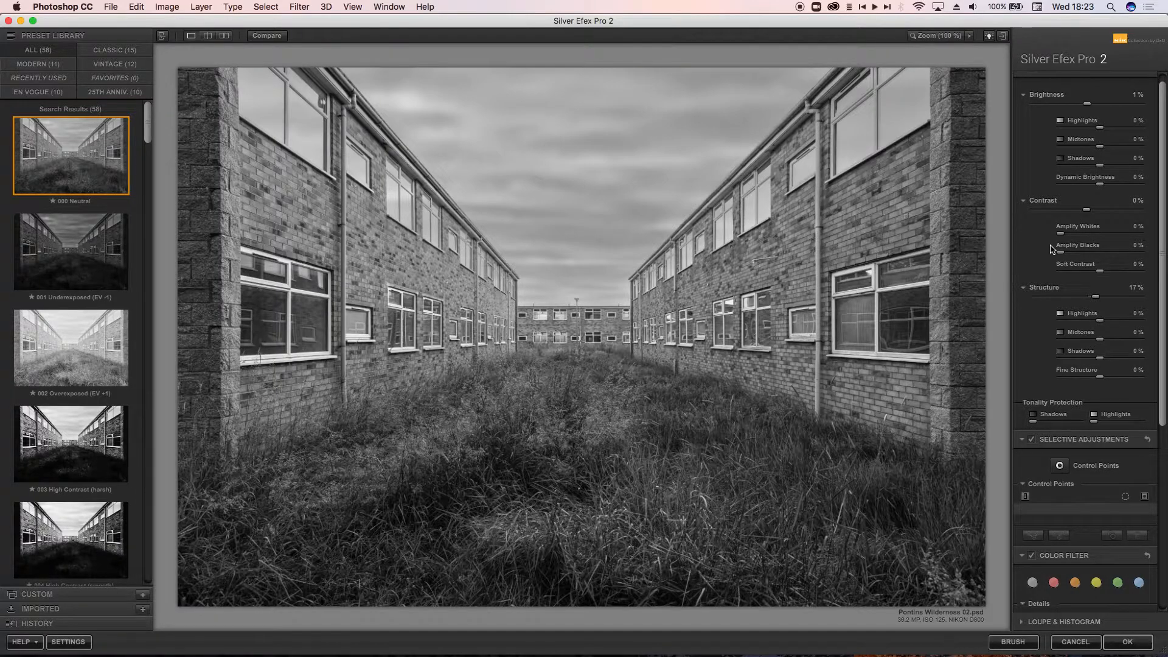
scroll(1052, 248, "down", 5)
scroll(1052, 248, "down", 3)
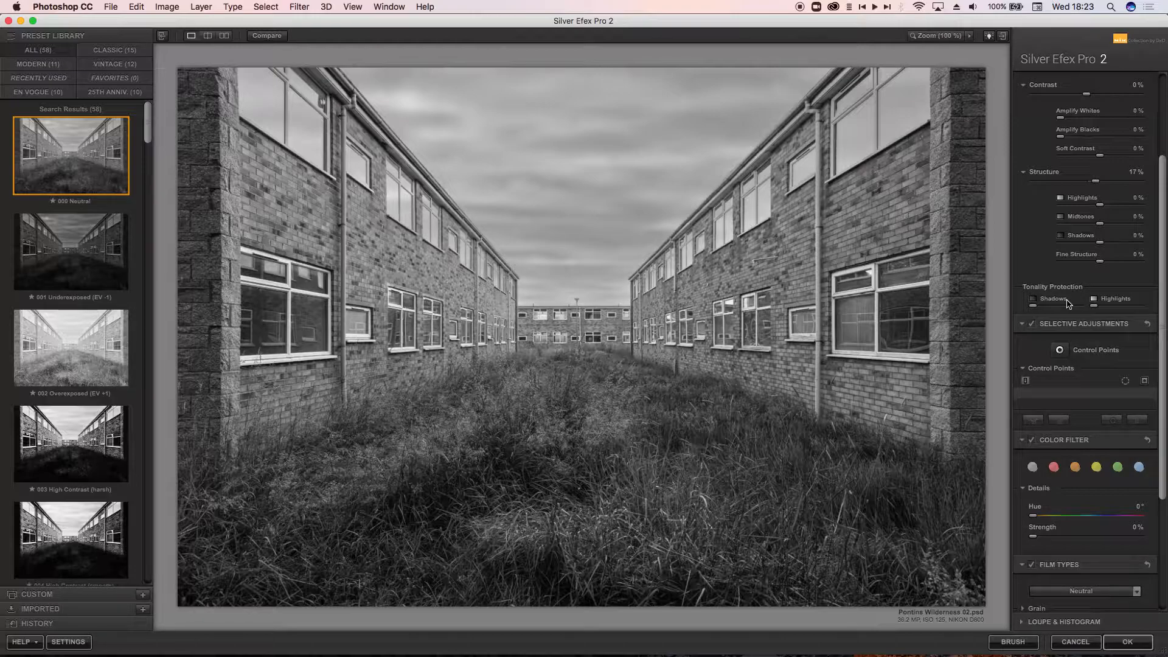
scroll(1068, 305, "down", 3)
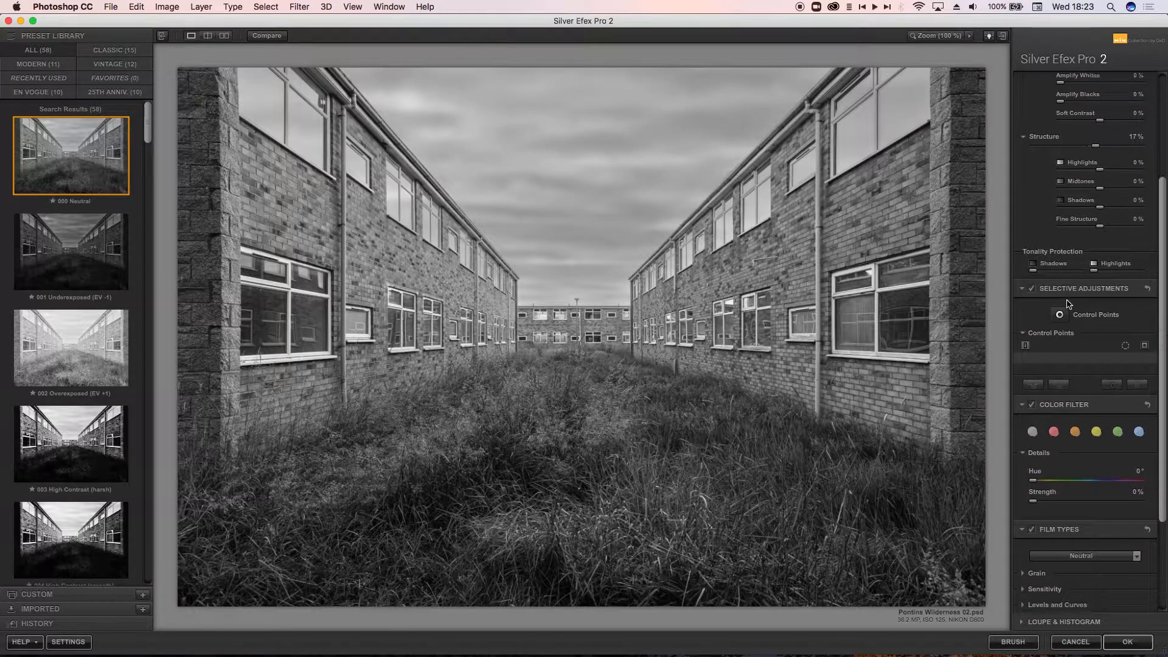
scroll(1069, 304, "down", 3)
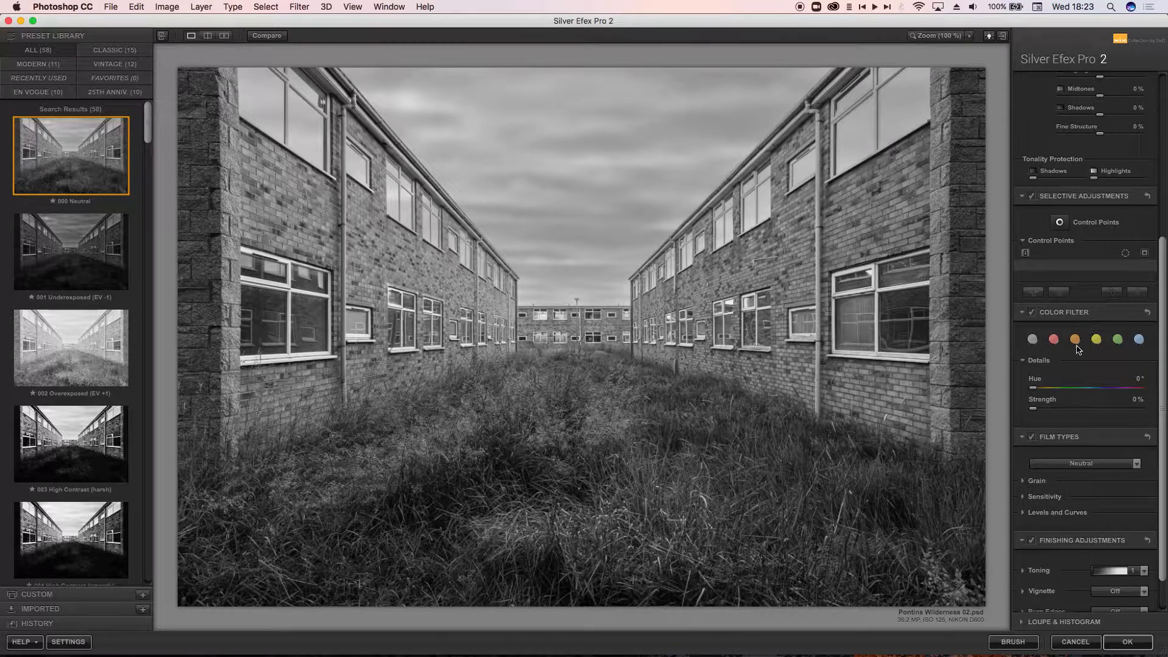
scroll(1076, 351, "down", 3)
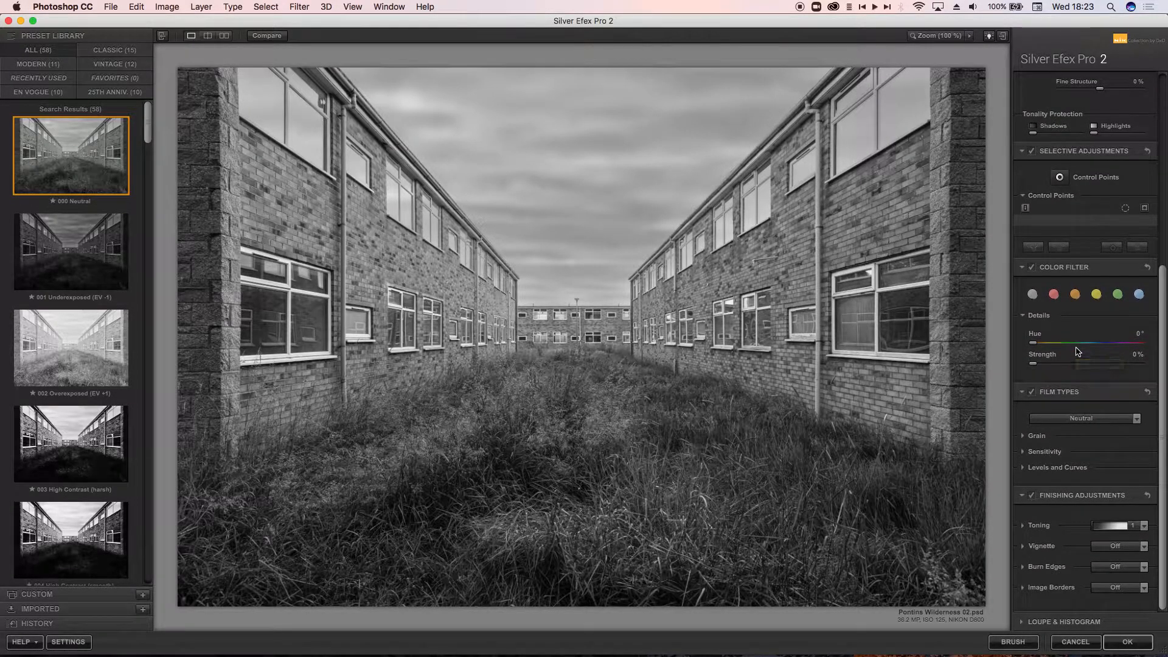
- Try the red, orange, yellow and green color filters on the photo, ending with the blue filter
left_click(1054, 295)
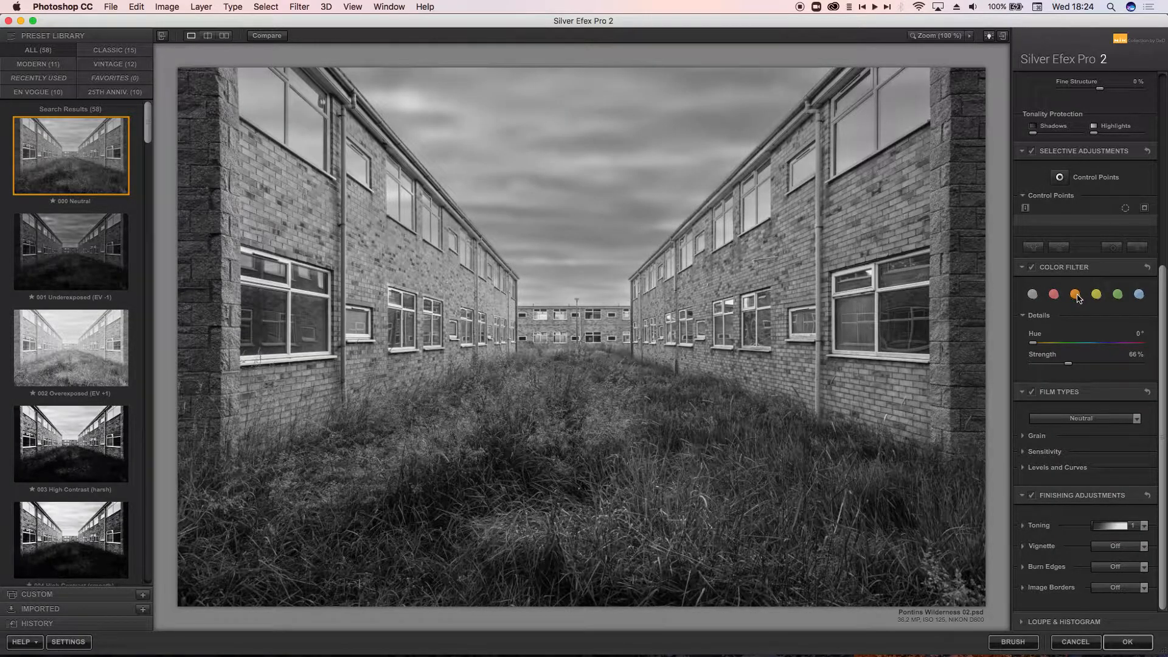
left_click(1076, 294)
left_click(1096, 294)
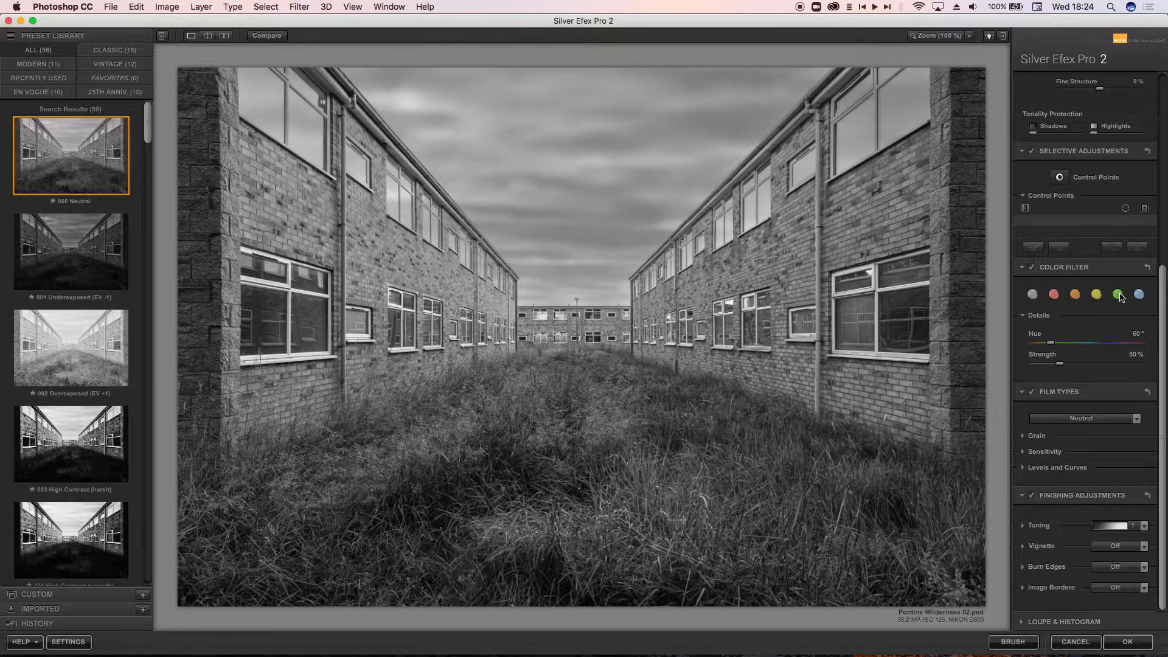
left_click(1116, 295)
left_click(1138, 295)
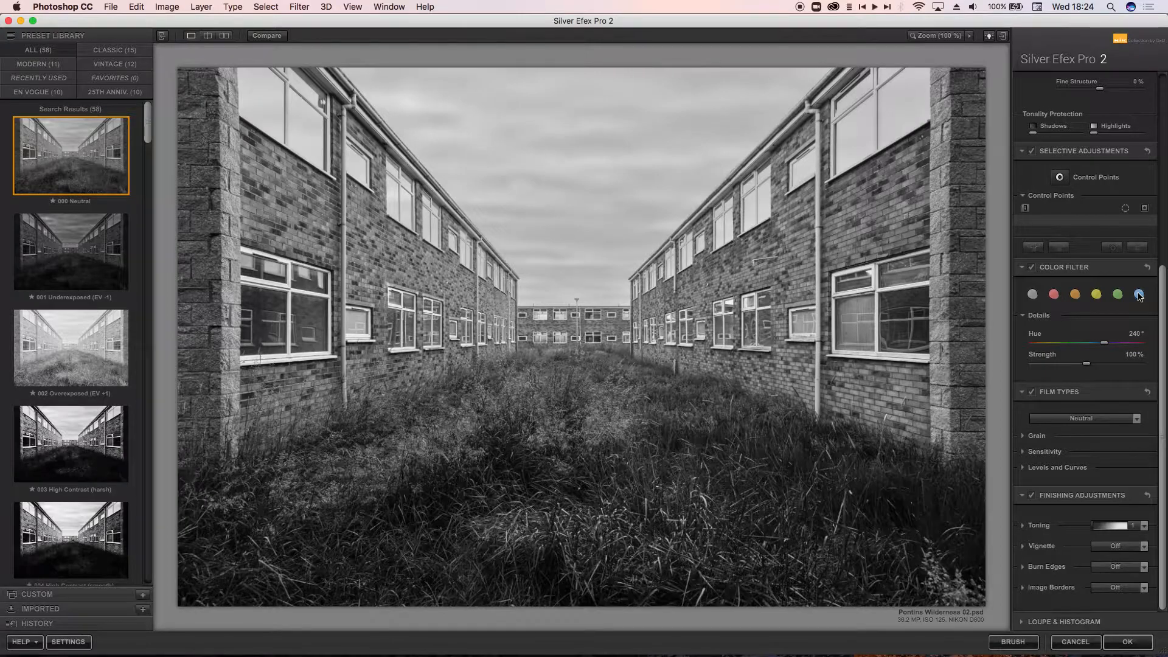
- Compare the green, yellow, orange and red color filters on the photo and settle on the yellow filter
left_click(1118, 295)
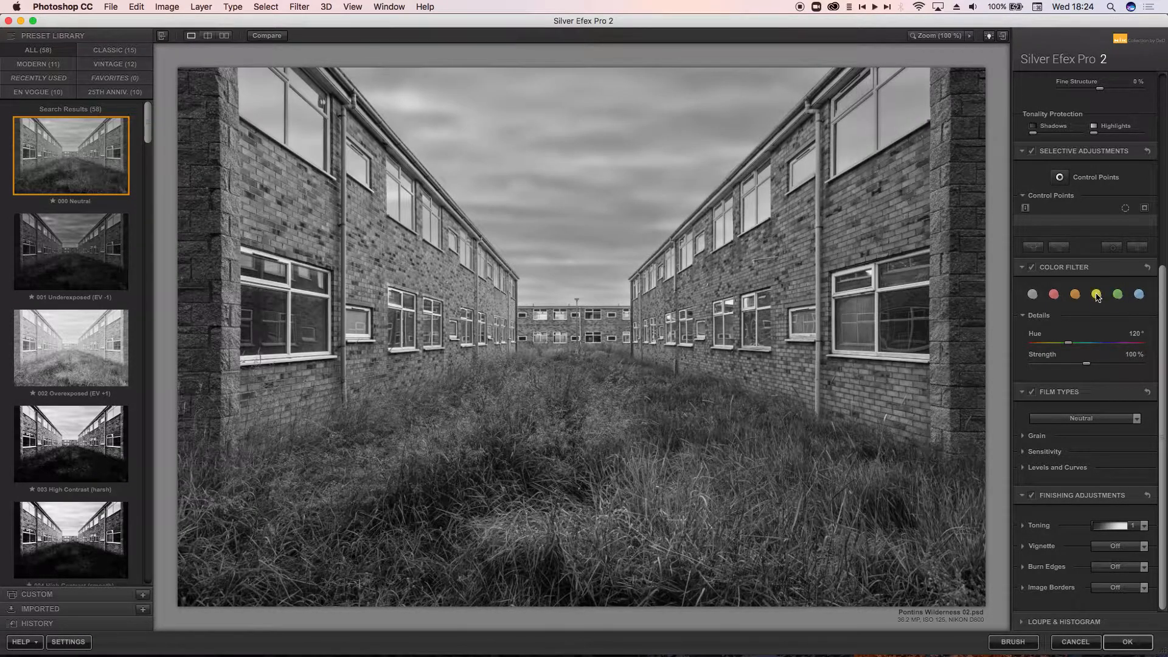
left_click(1097, 294)
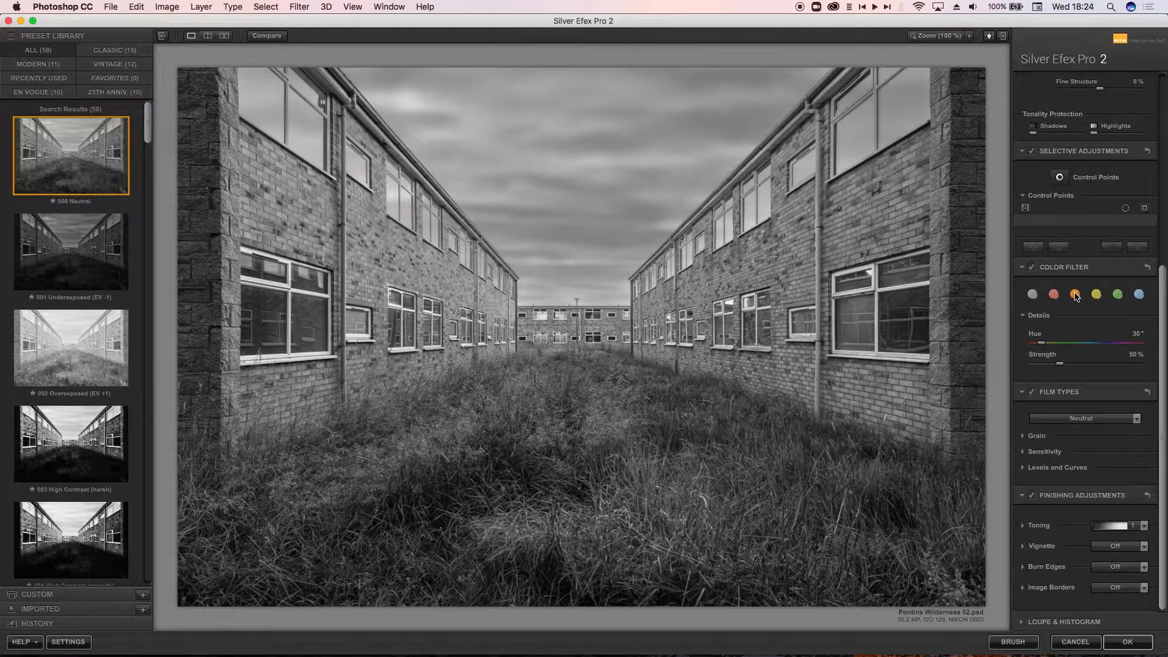
left_click(1054, 295)
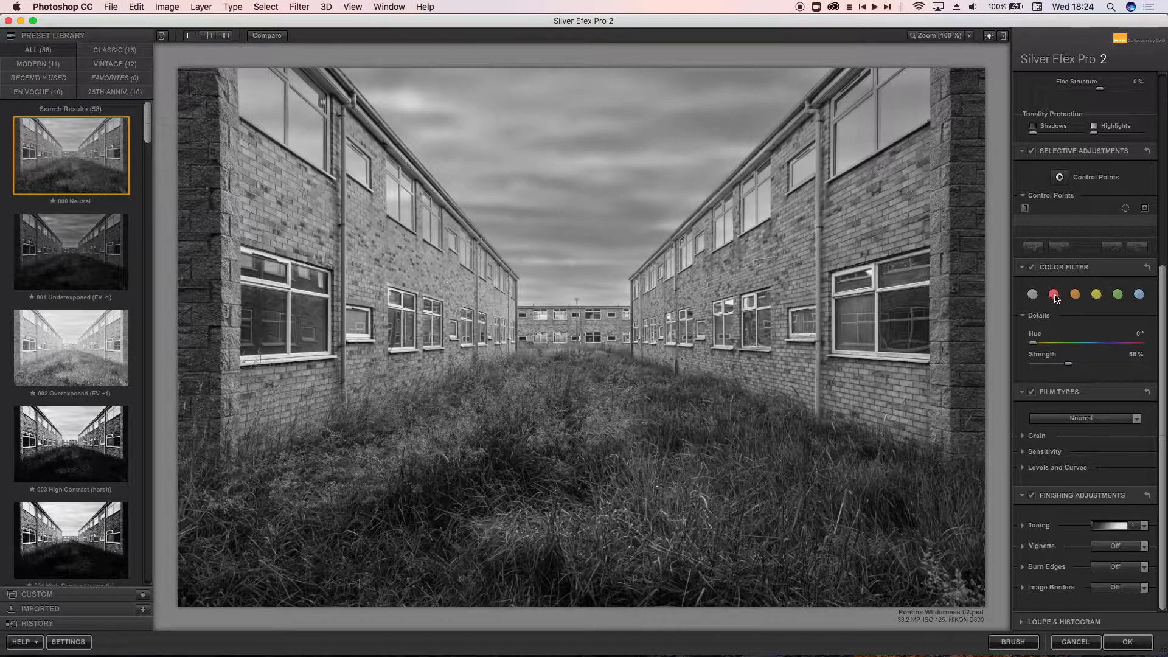
left_click(1076, 296)
left_click(1097, 298)
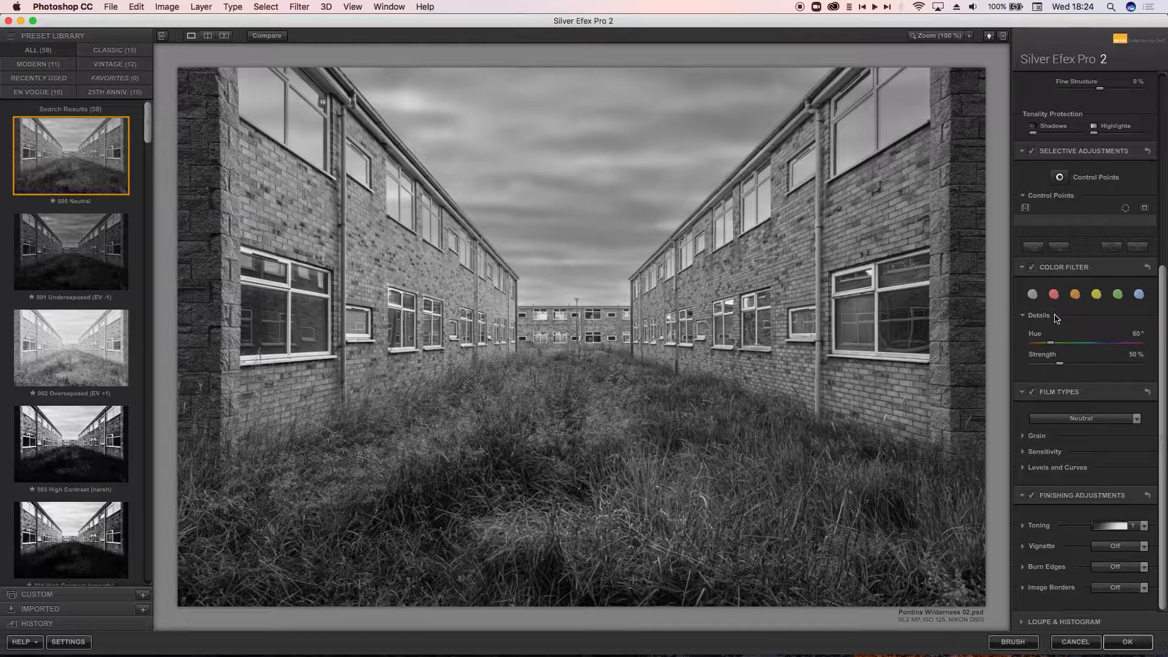
- Preview film types such as Ilford Pan 400, Fuji Neopan 400, Kodak Plus-X 125PX Pro and Fomapan 100 Classic, and keep Neutral
left_click(1070, 418)
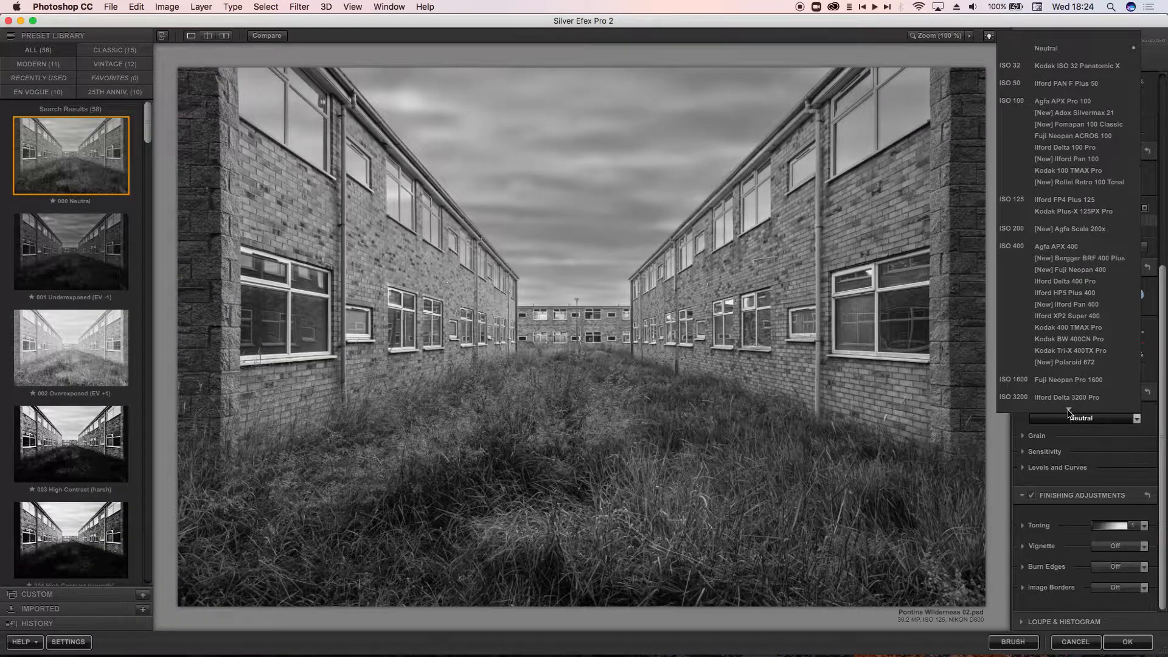
scroll(1071, 390, "down", 5)
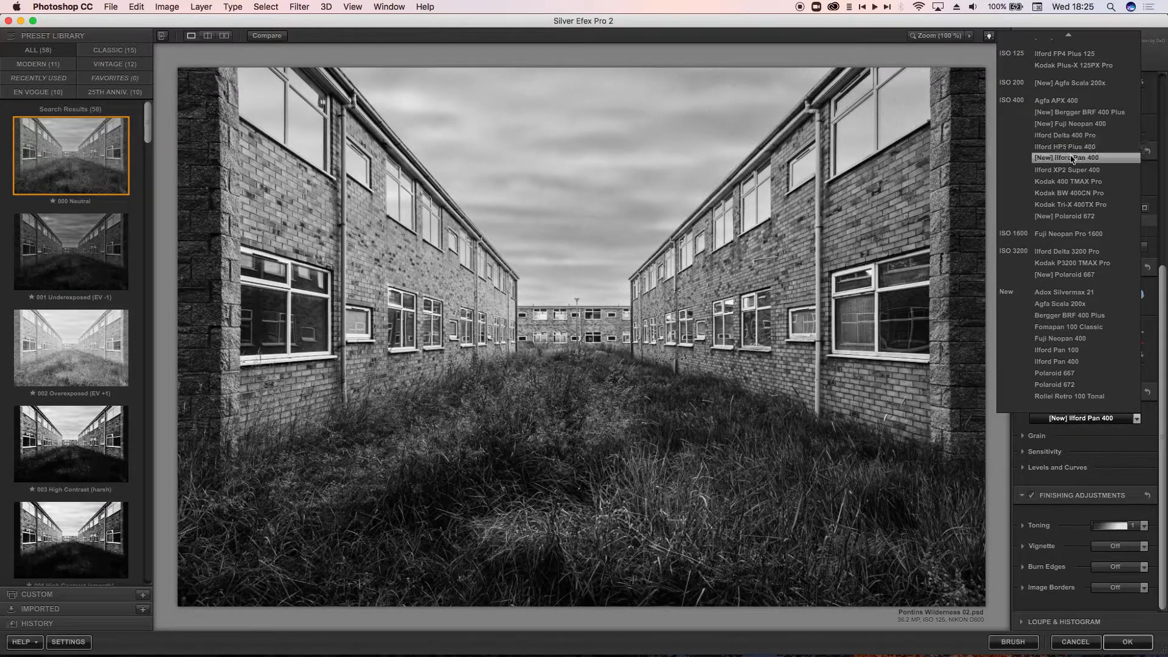
scroll(1068, 140, "up", 2)
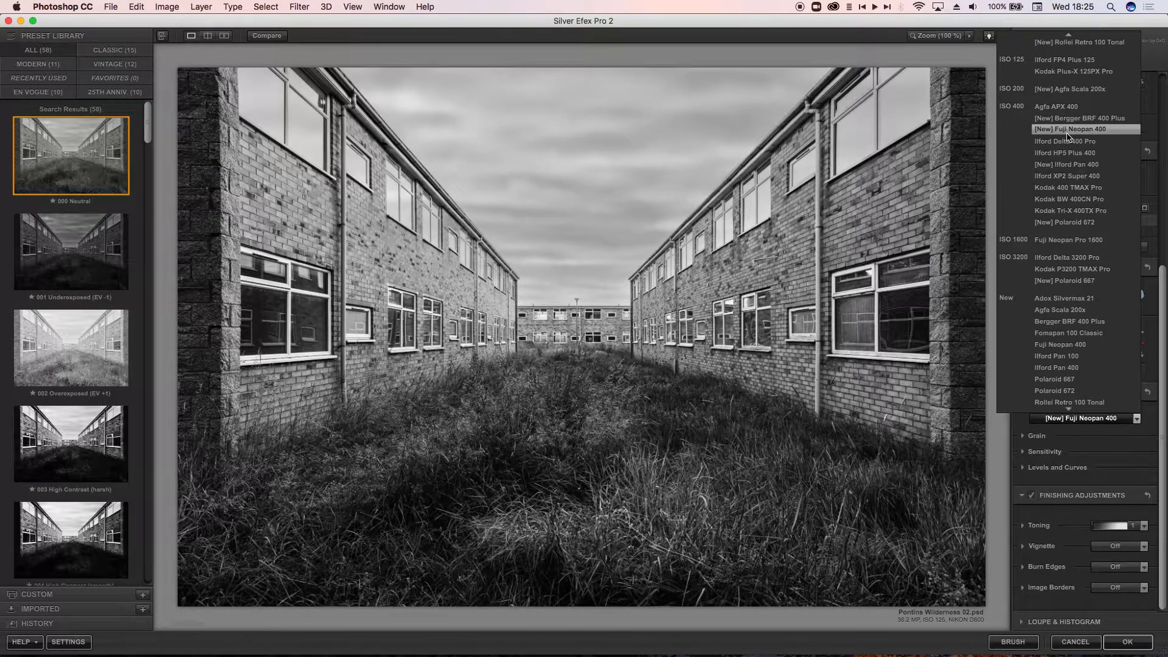
scroll(1069, 137, "up", 4)
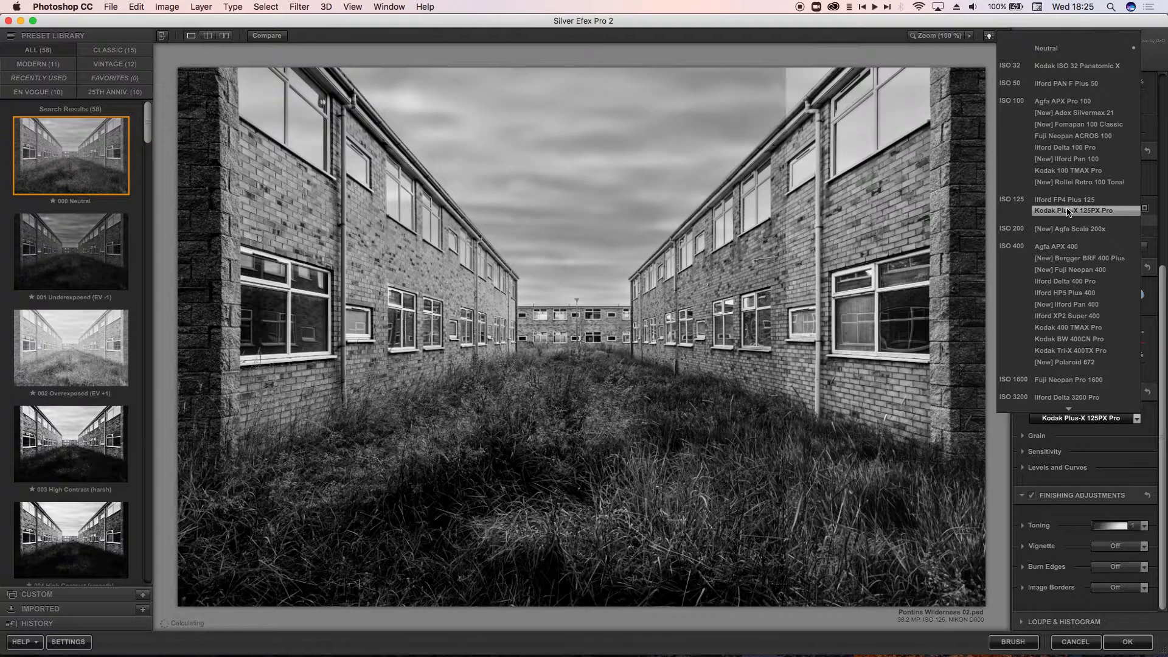
scroll(1061, 317, "down", 5)
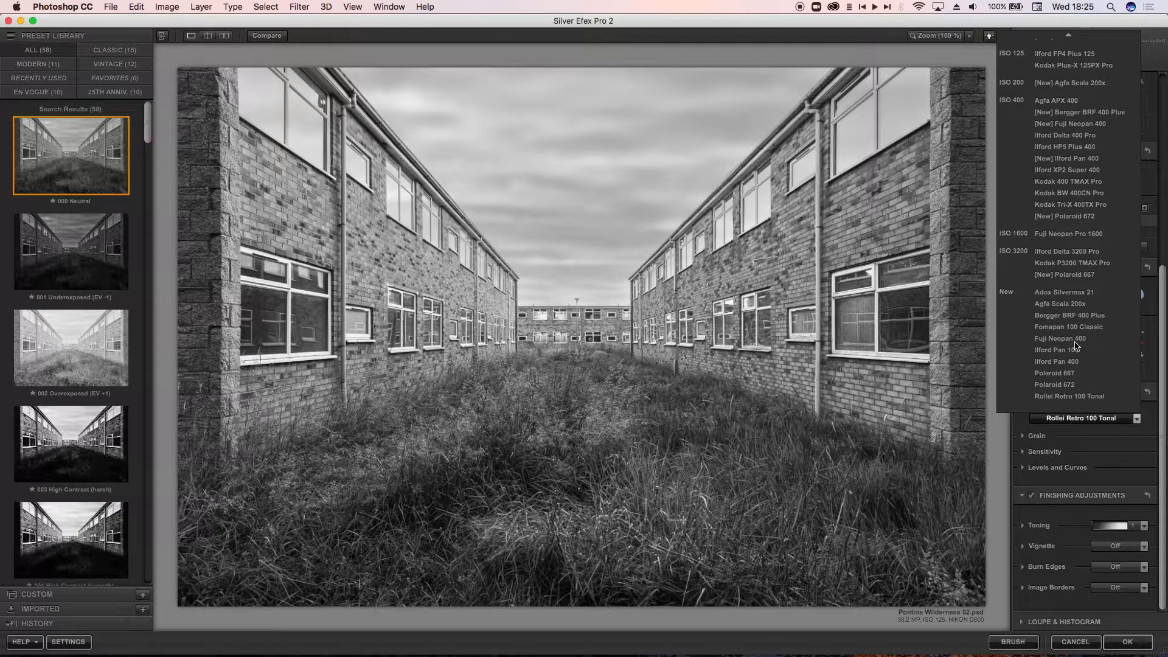
scroll(1077, 146, "up", 4)
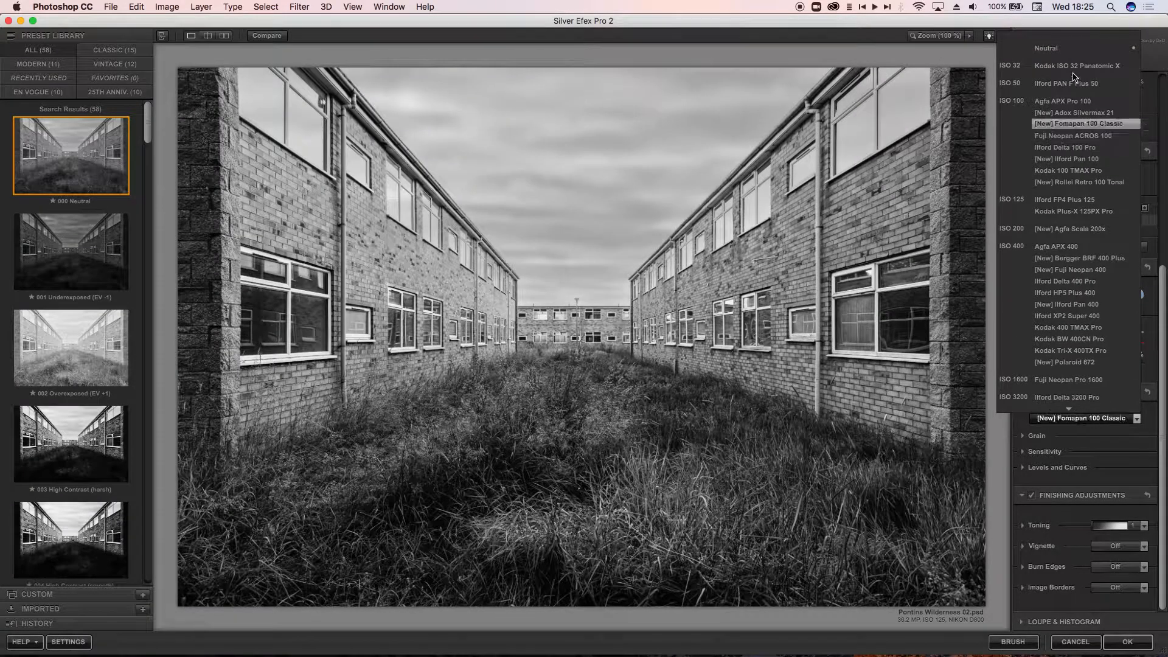
scroll(1074, 58, "up", 3)
left_click(1073, 50)
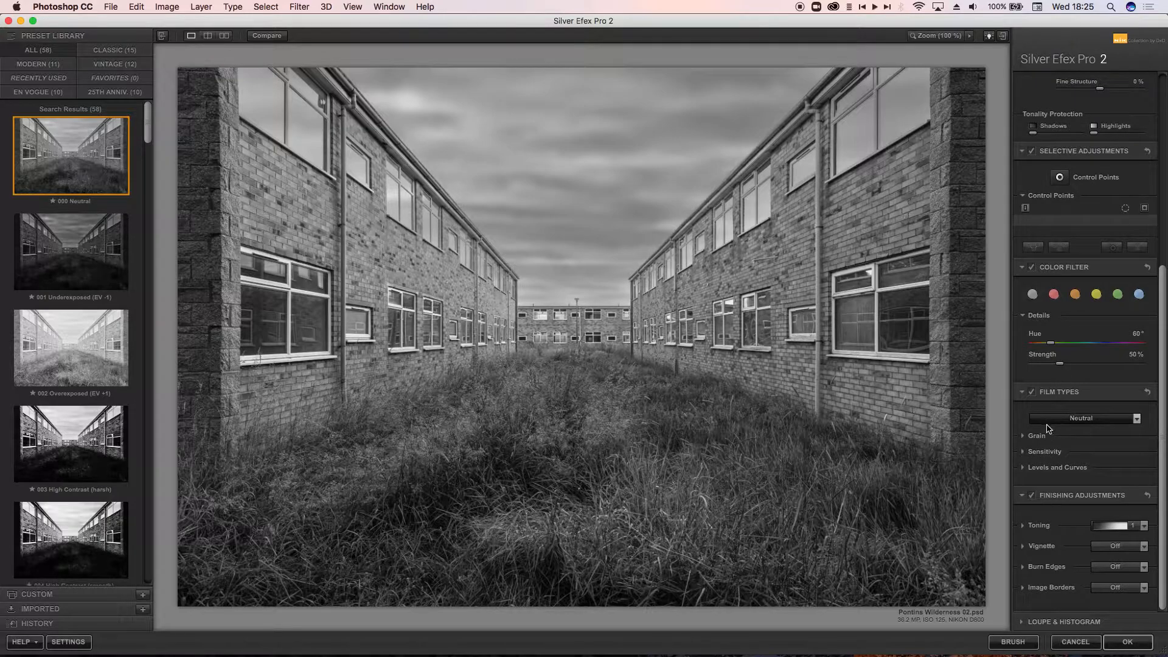
- Expand the film's Grain, Sensitivity, and Levels and Curves settings and examine their controls
left_click(1024, 436)
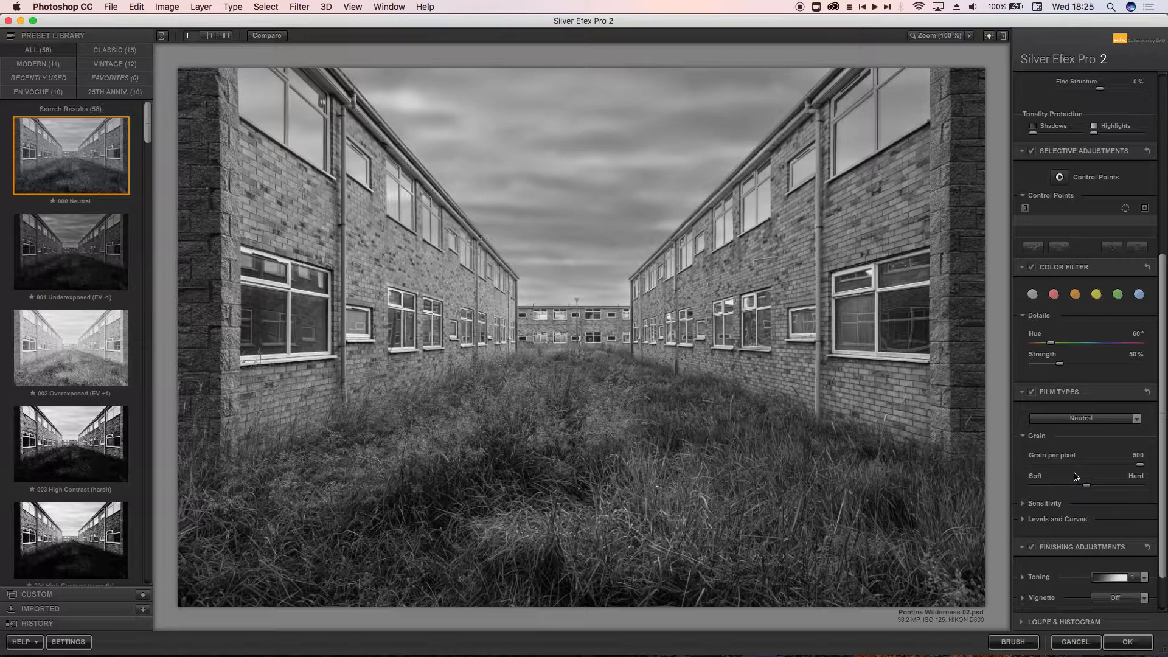
left_click(1027, 507)
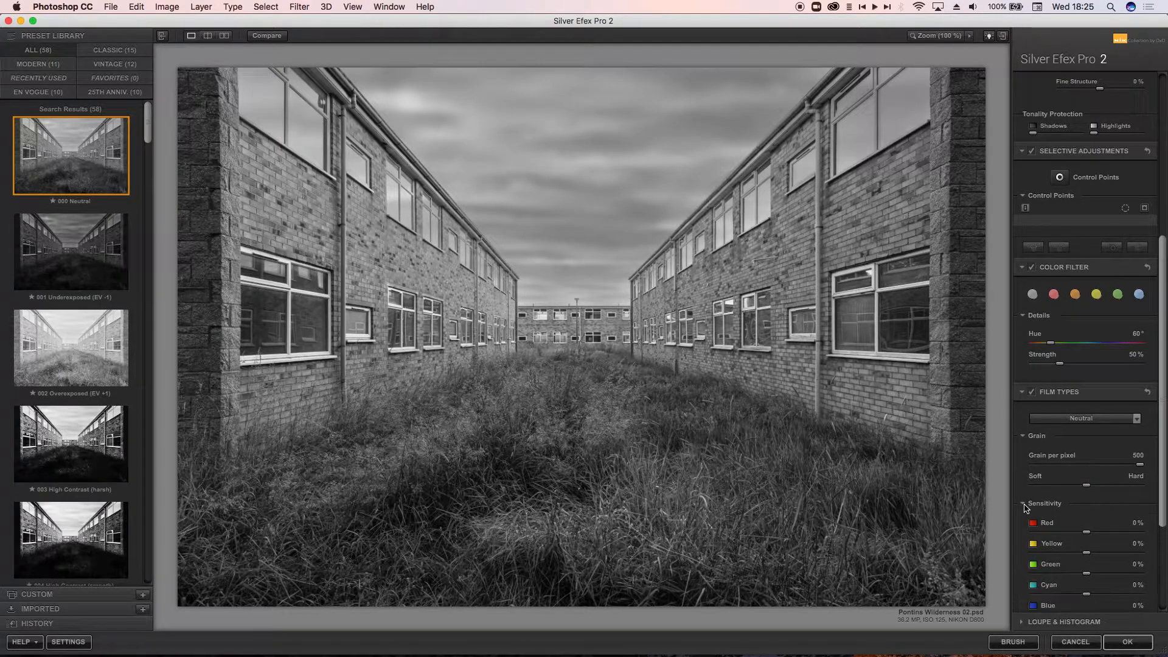
scroll(1027, 508, "down", 5)
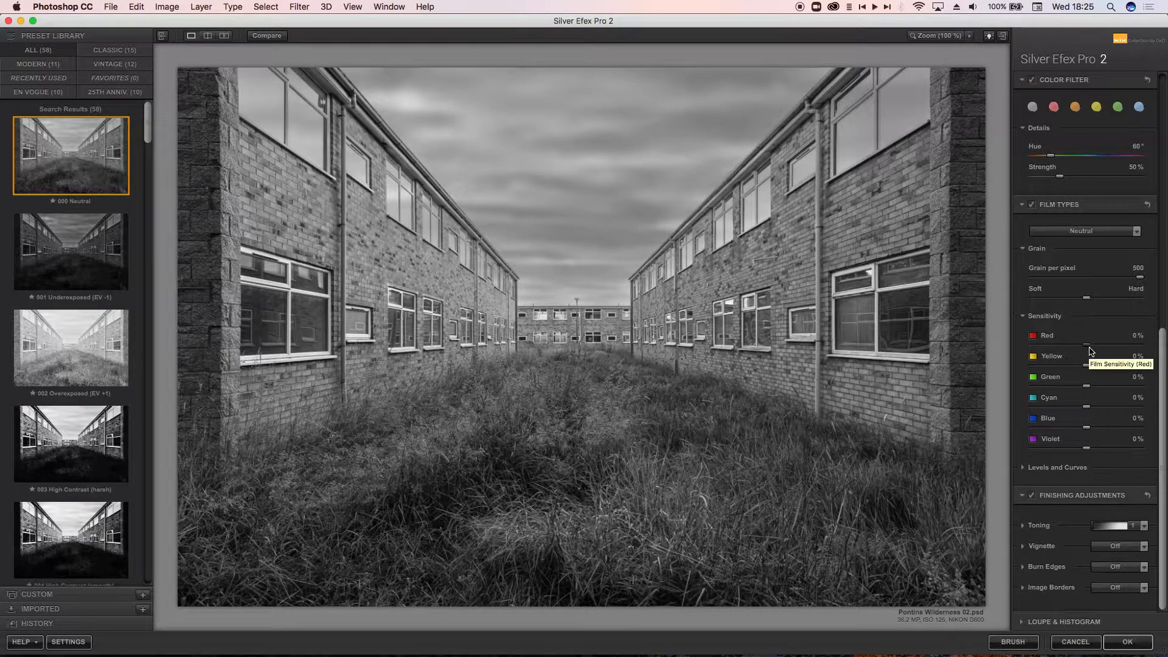
mouse_move(1087, 347)
left_mouse_down()
mouse_move(1054, 351)
mouse_move(1110, 358)
mouse_move(1090, 357)
left_mouse_up()
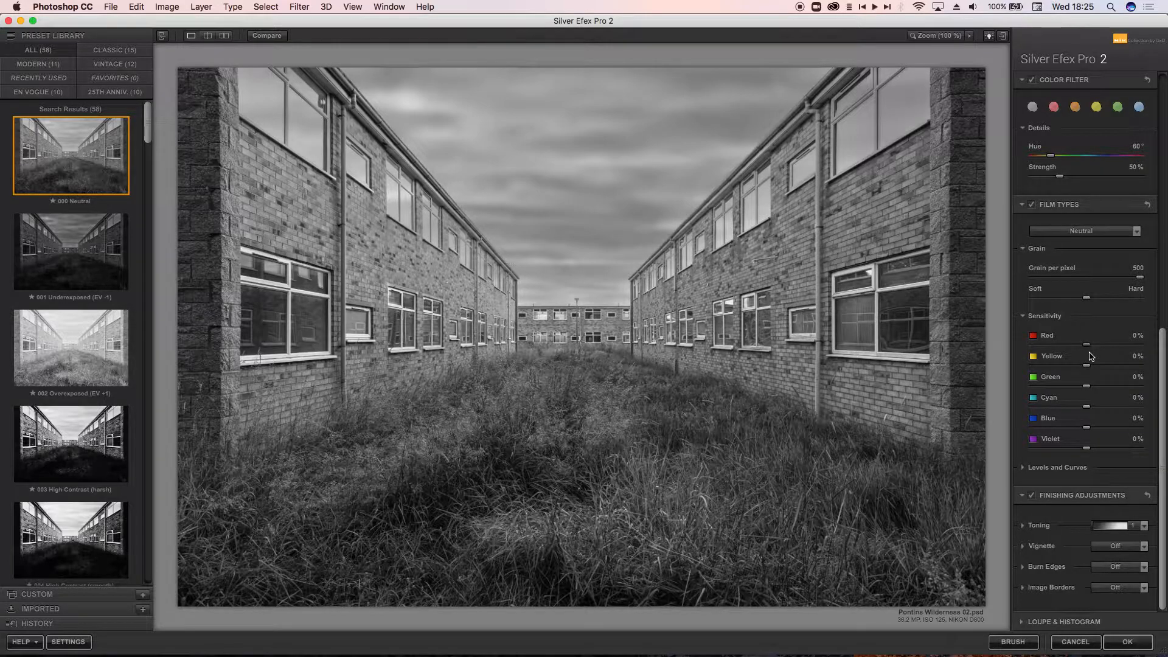
left_click(1060, 469)
scroll(1062, 472, "down", 3)
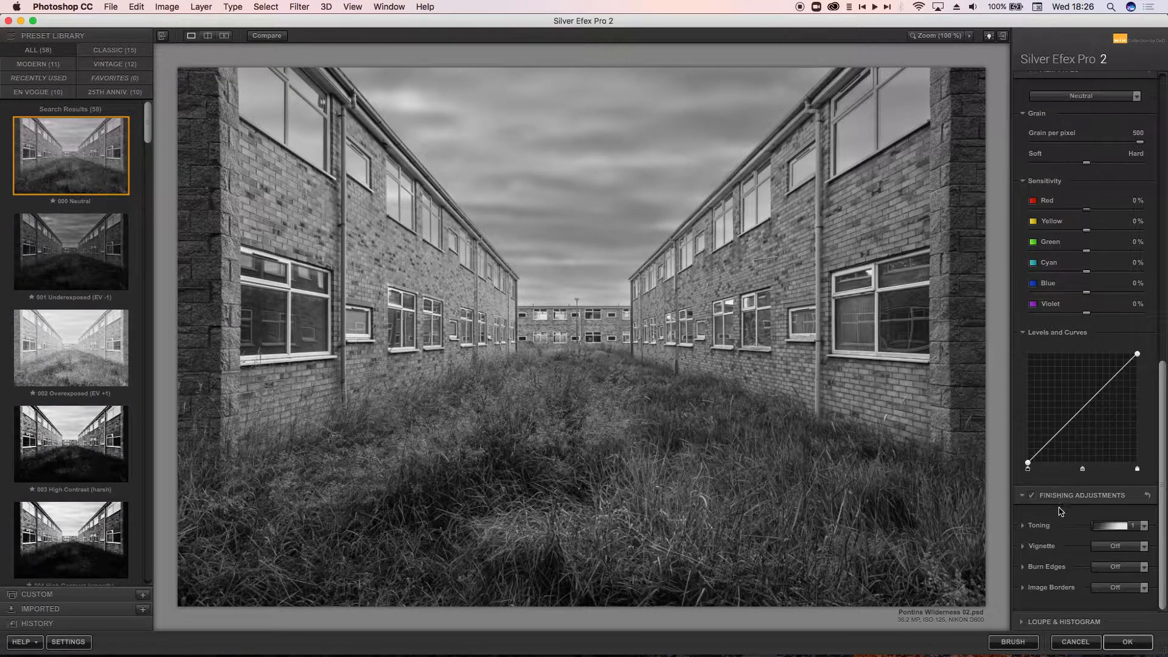
- Preview the toning presets, apply Split Toners preset 3, and set the toning Strength to 24 %
left_click(1045, 528)
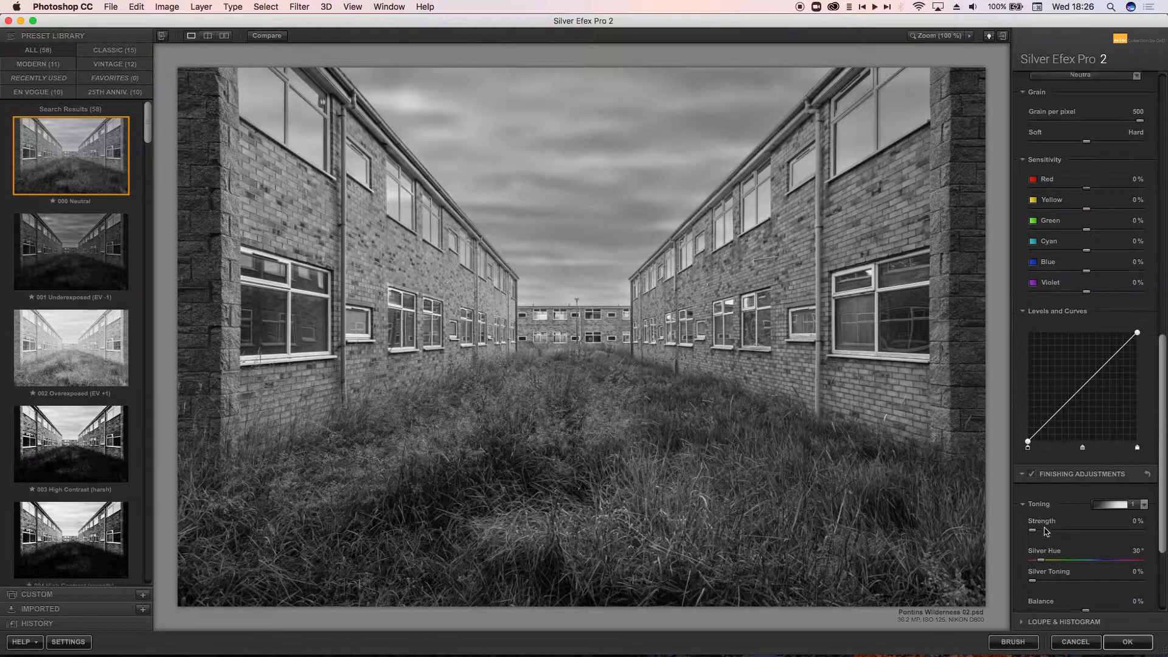
scroll(1044, 531, "down", 1)
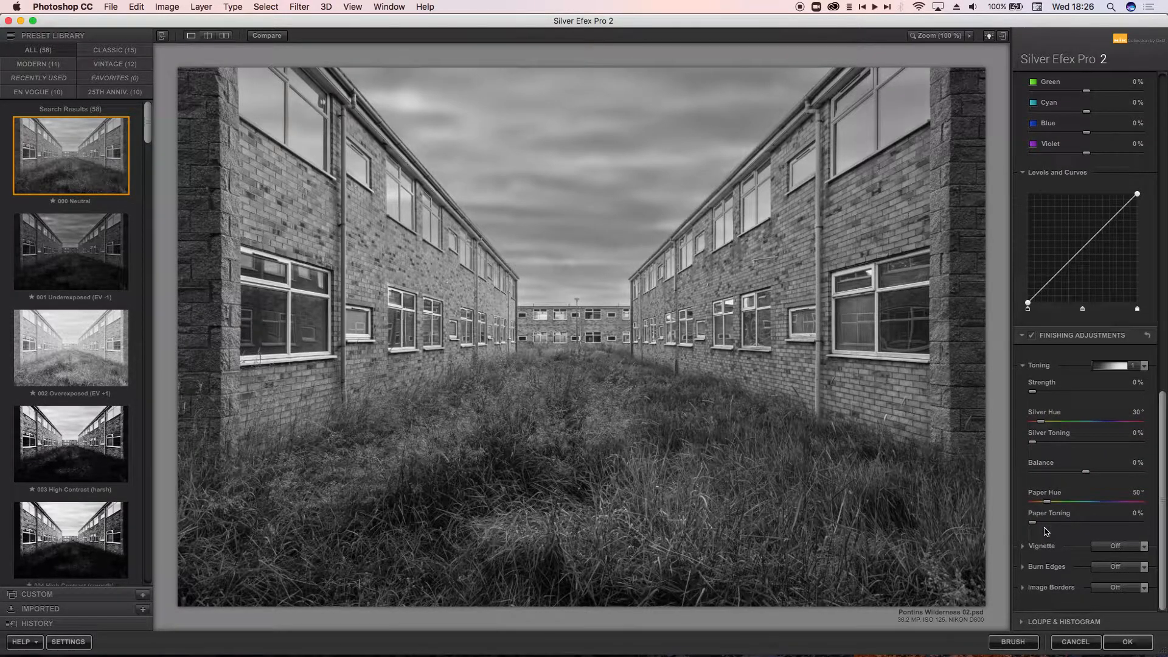
left_click(1110, 366)
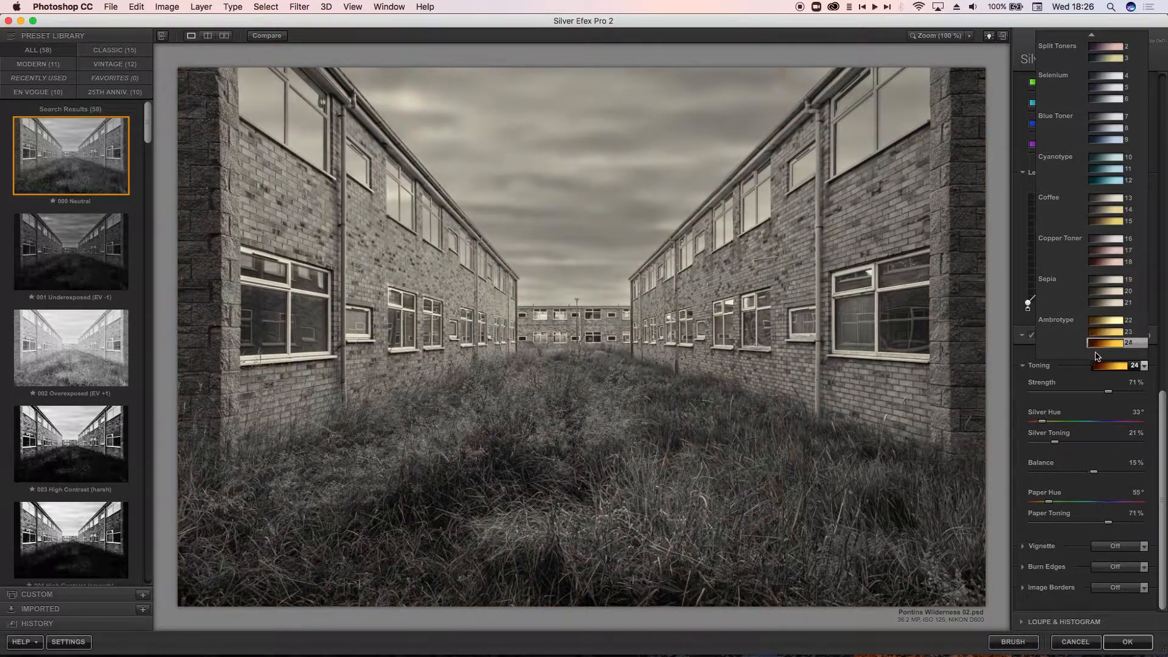
scroll(1101, 128, "up", 2)
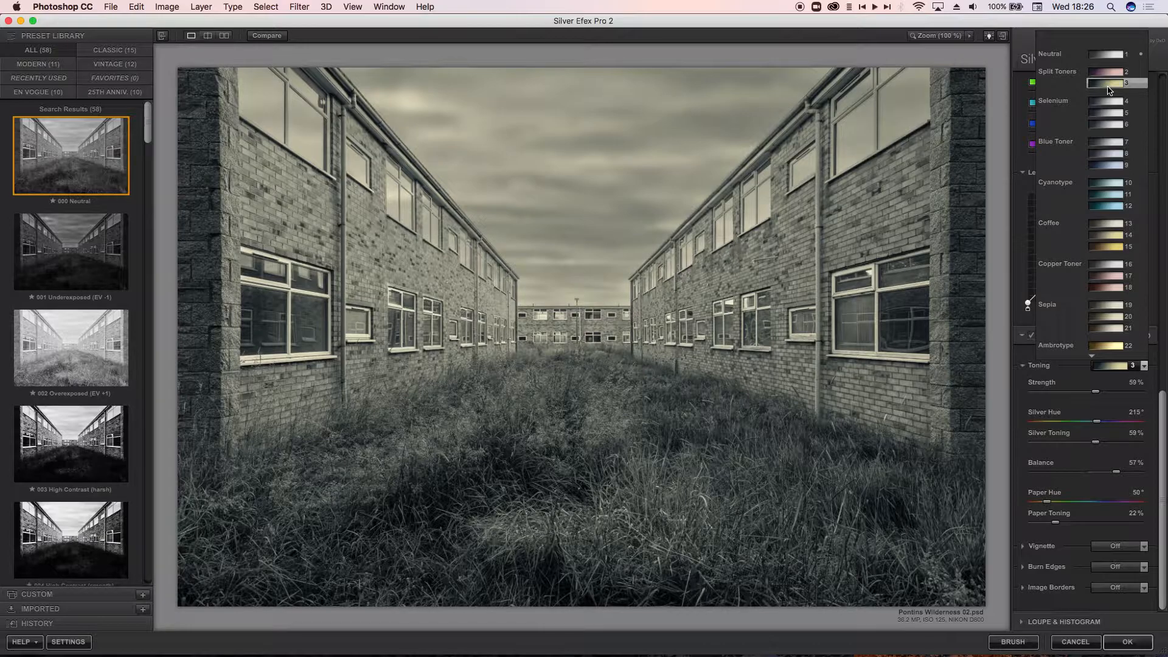
left_click(1109, 91)
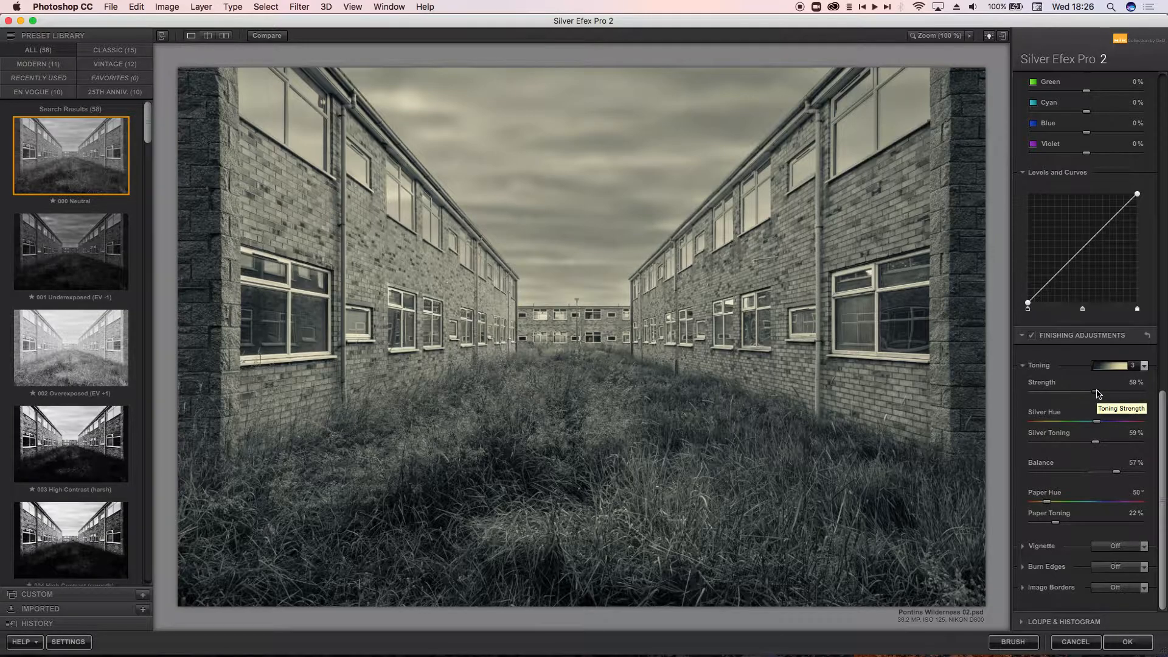
left_click_drag(1099, 399, 1060, 395)
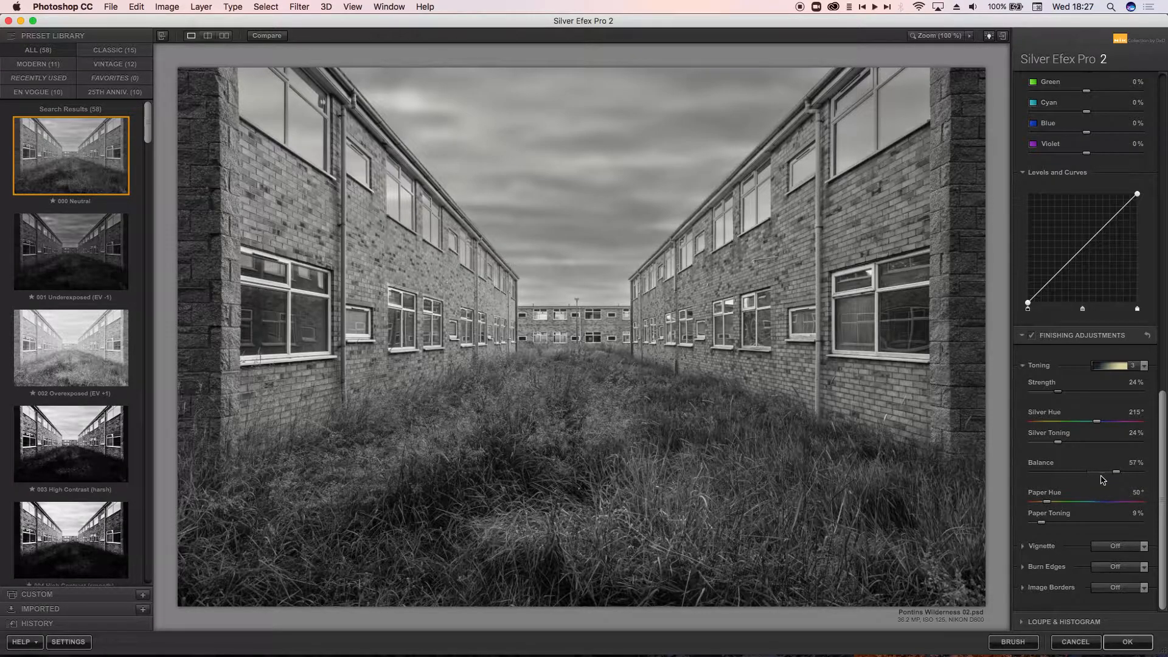
- Expand the Vignette settings, examine its controls and presets, and keep the vignette Off
left_click(1051, 551)
scroll(1050, 552, "down", 2)
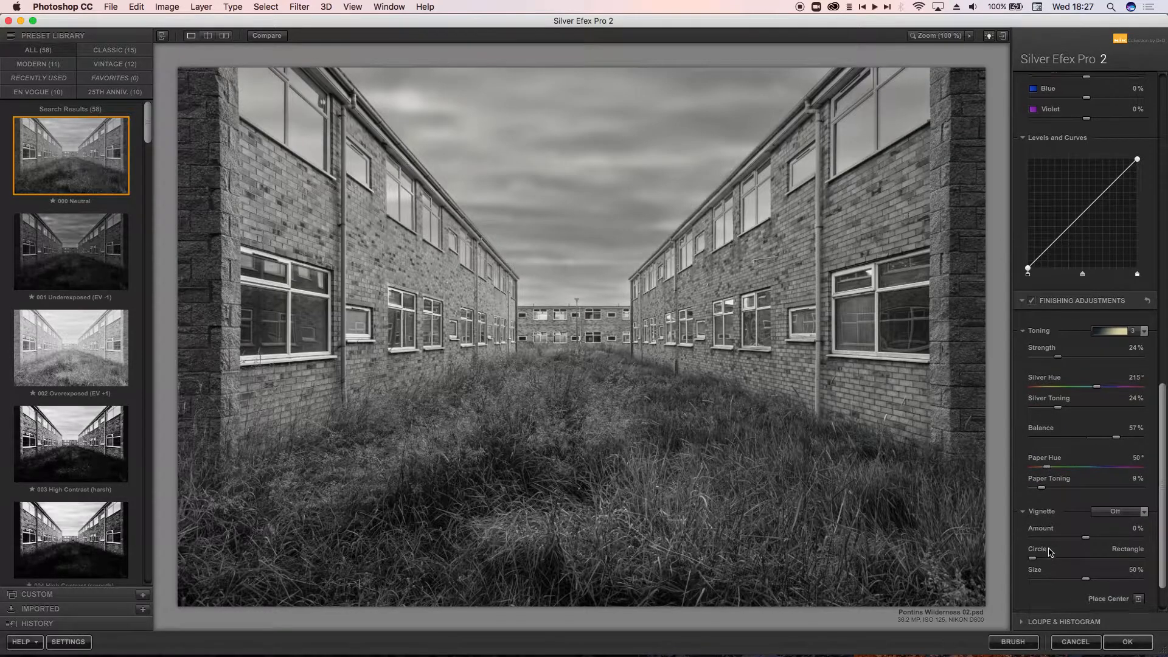
scroll(1051, 552, "down", 2)
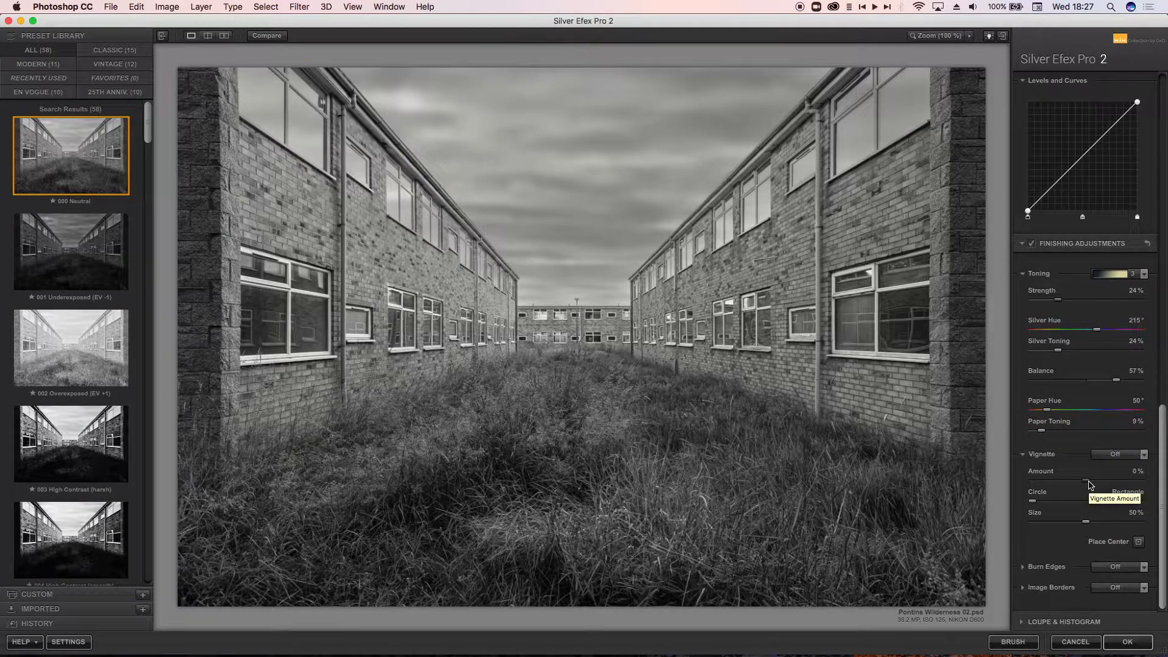
mouse_move(1084, 482)
left_mouse_down()
mouse_move(1063, 479)
mouse_move(1091, 482)
left_mouse_up()
left_click(1108, 454)
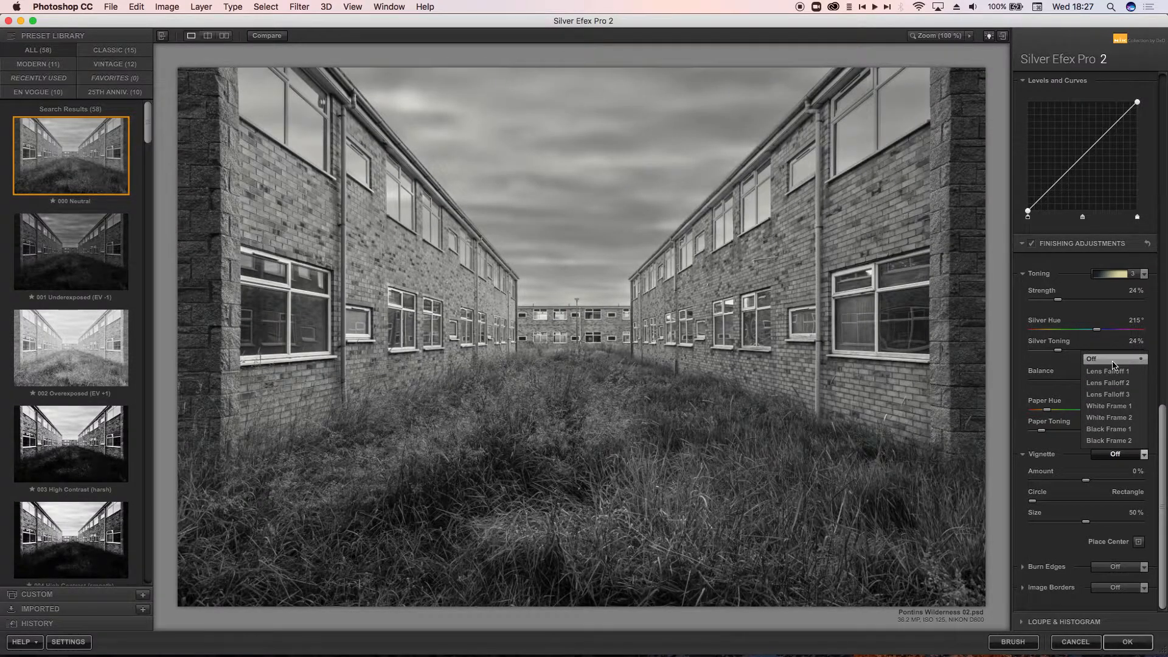
left_click(1113, 360)
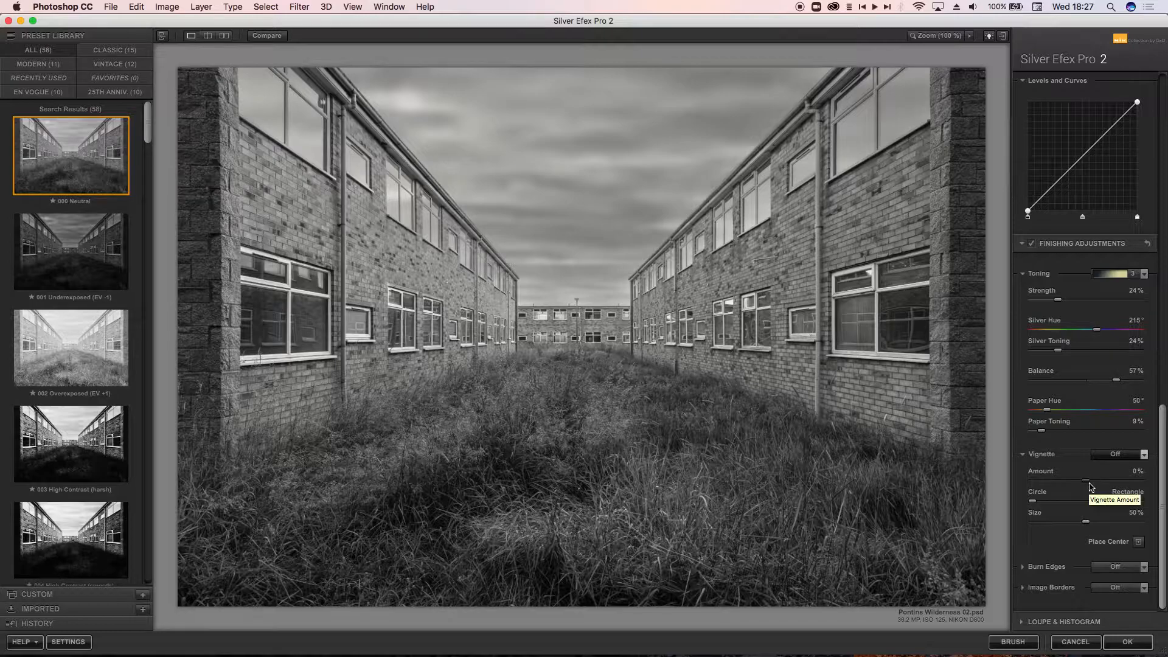
- Try burning the top edge at 68 % Strength, 26 % Size and 41 % Transition, and return the Strength to 0 %
left_click(1063, 571)
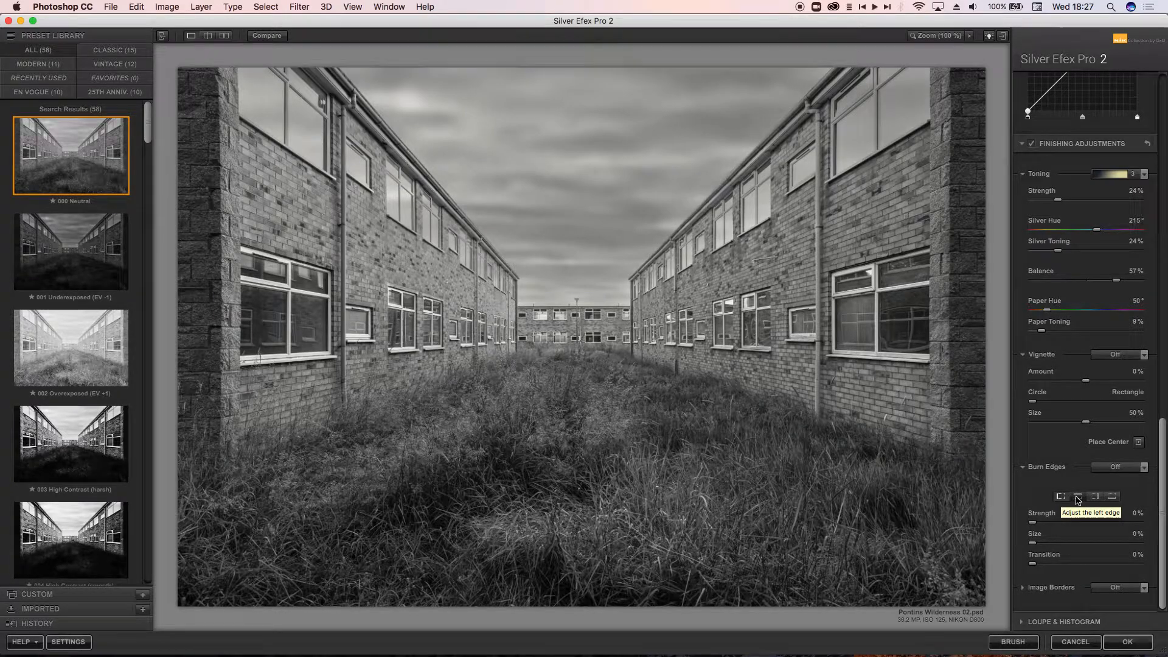
left_click(1078, 501)
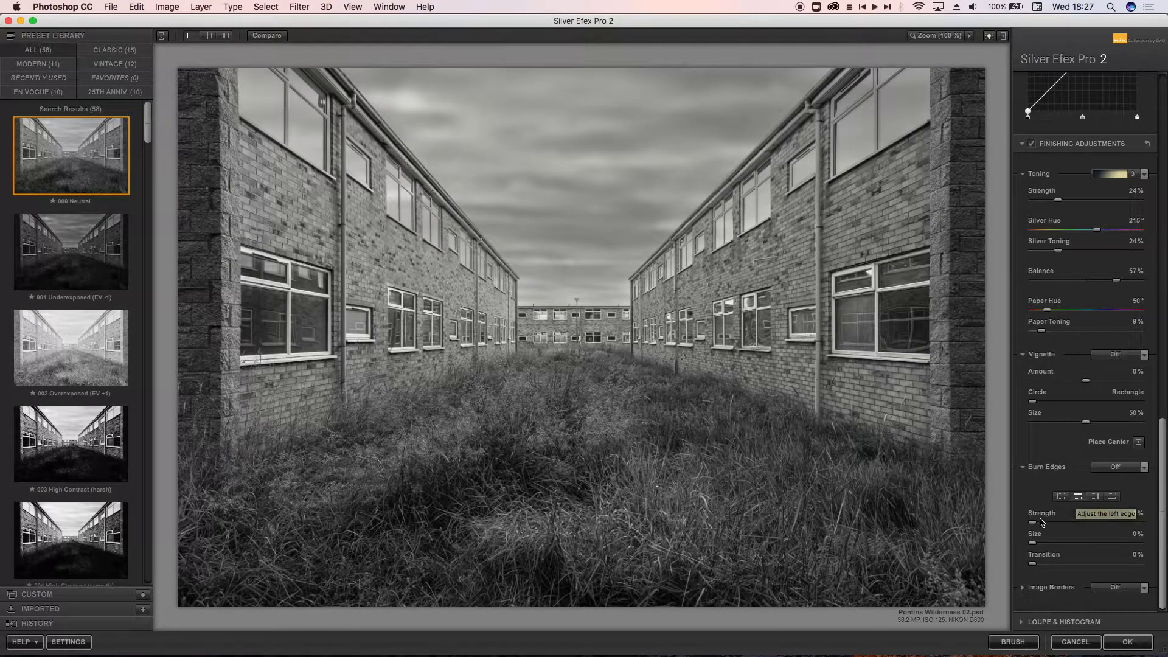
left_click_drag(1034, 525, 1103, 527)
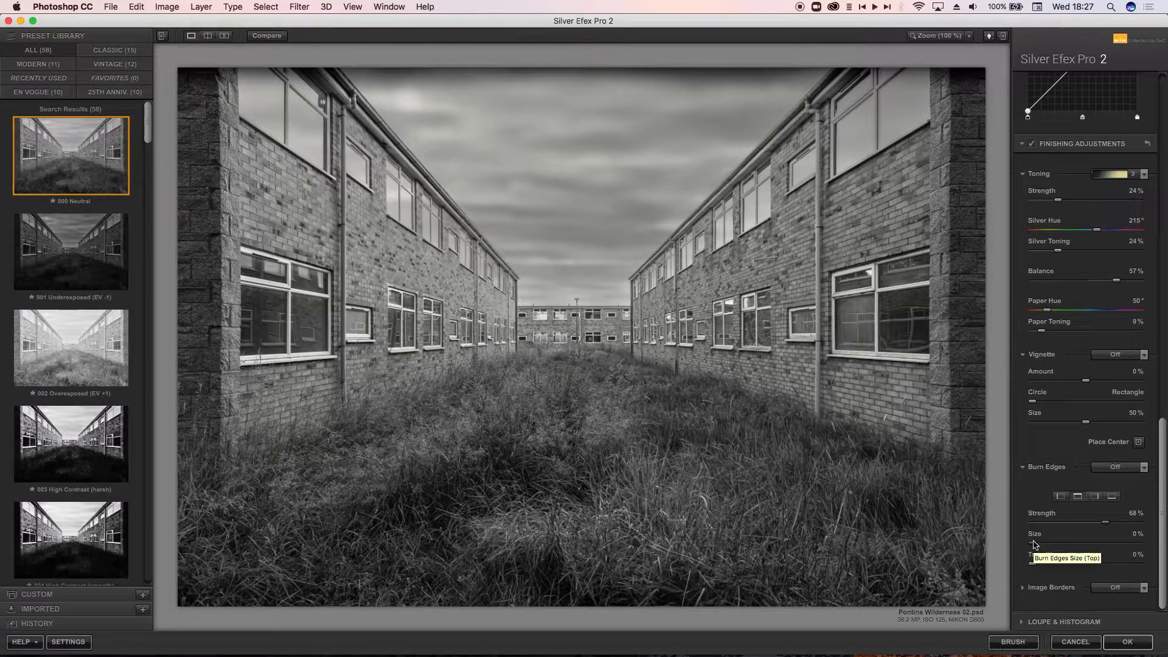
mouse_move(1037, 543)
left_mouse_down()
mouse_move(1060, 542)
mouse_move(1076, 570)
left_mouse_up()
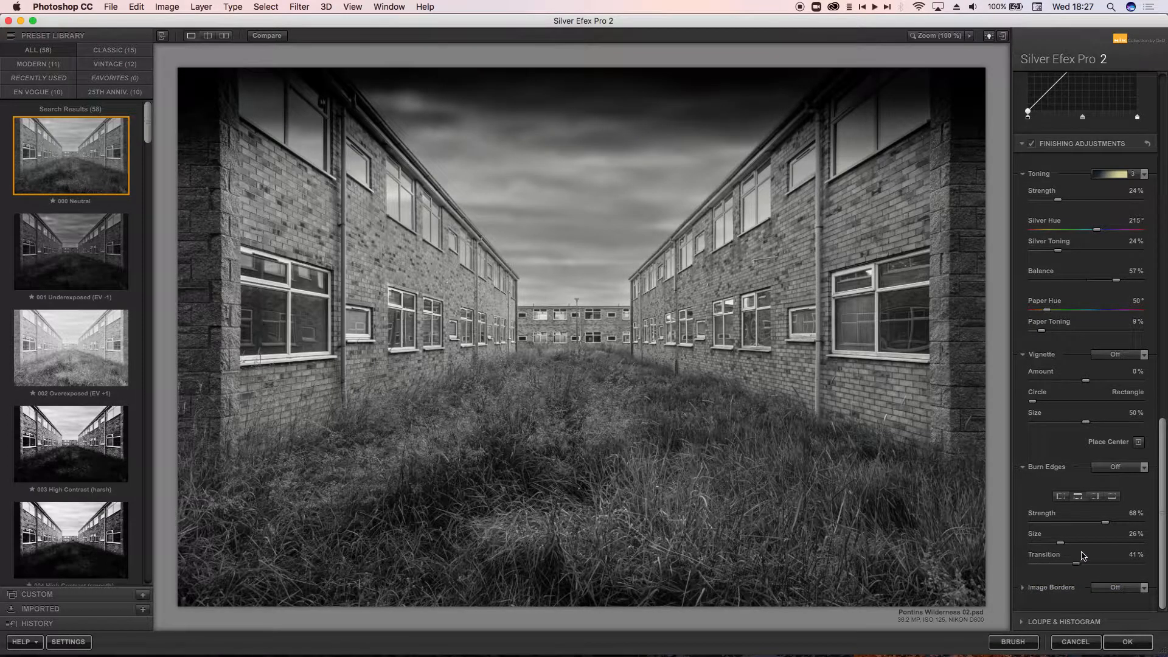
left_click_drag(1107, 524, 1028, 522)
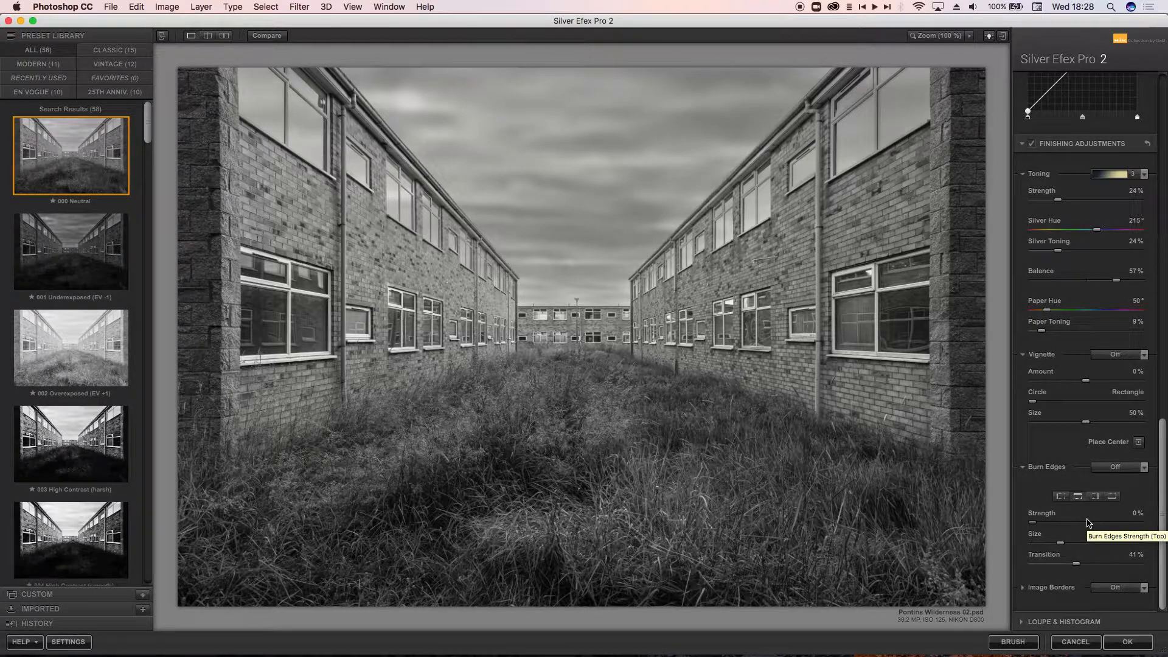
- Preview the image border types on the photo and apply the Type 6 border
left_click(1063, 589)
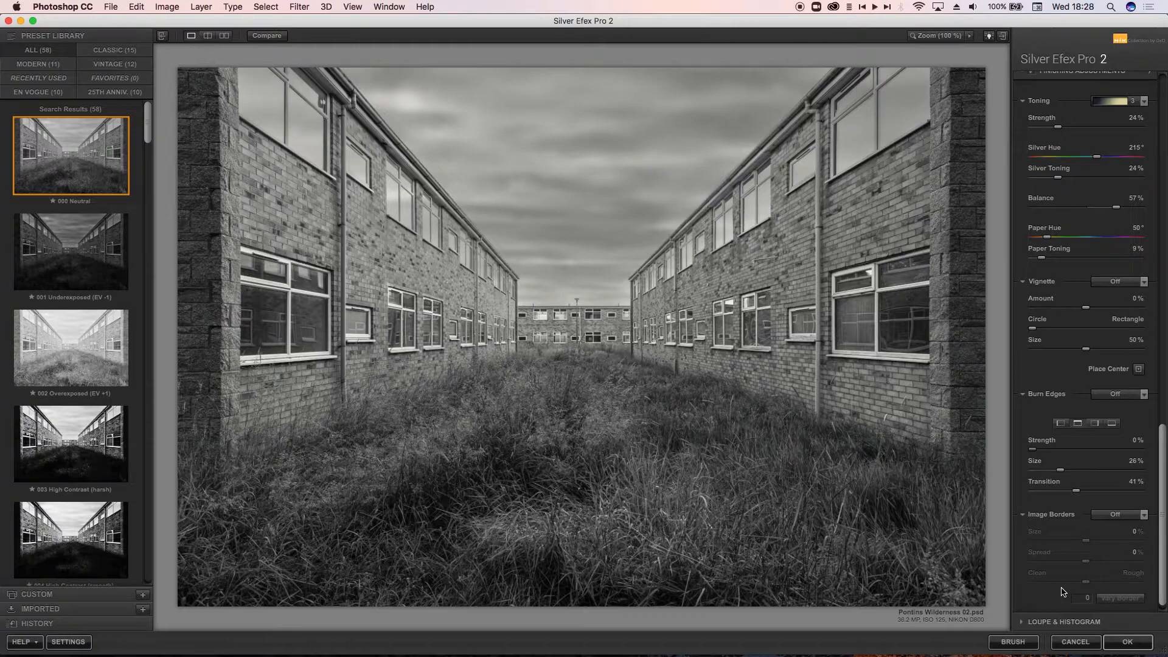
left_click(1105, 521)
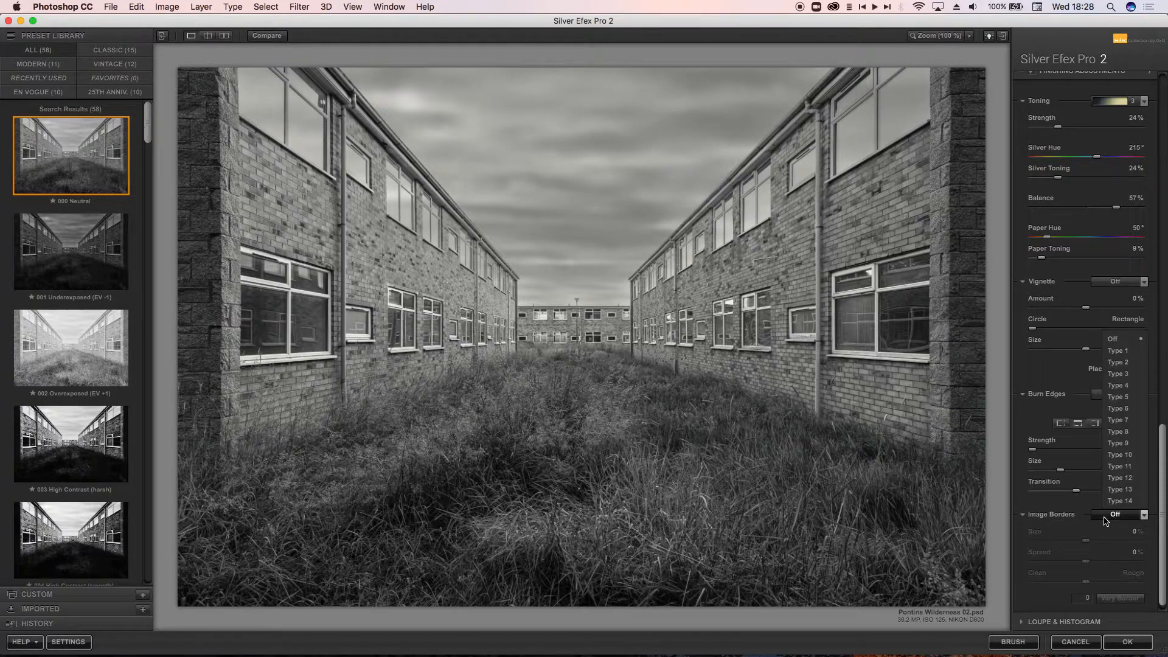
left_click(1107, 501)
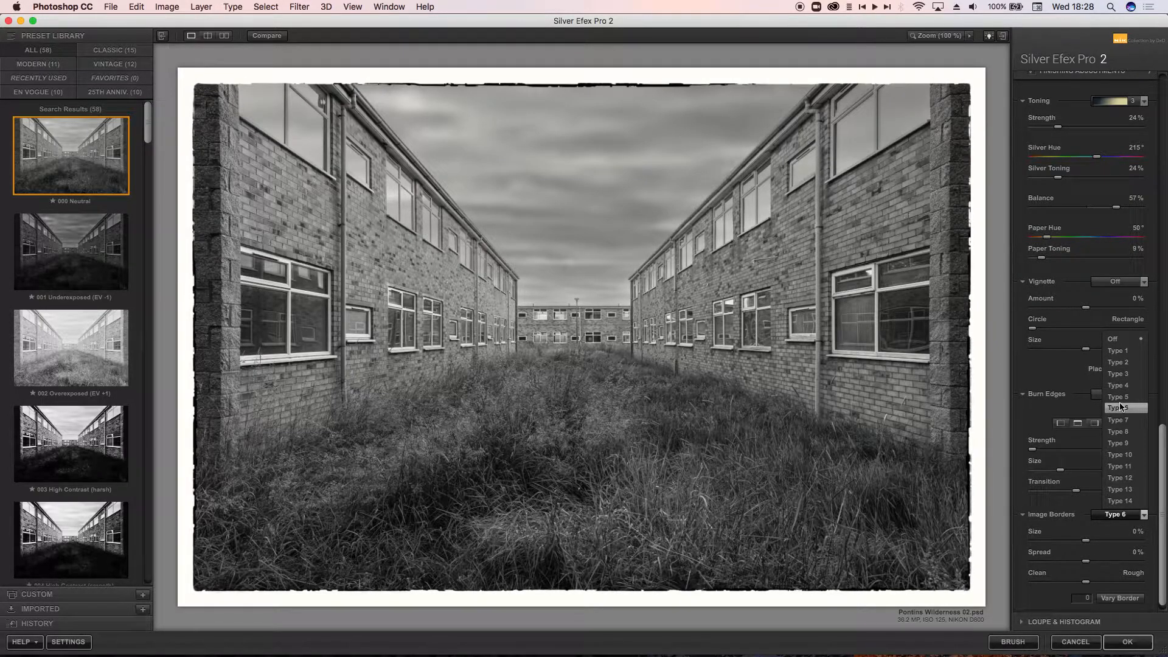
left_click(1121, 407)
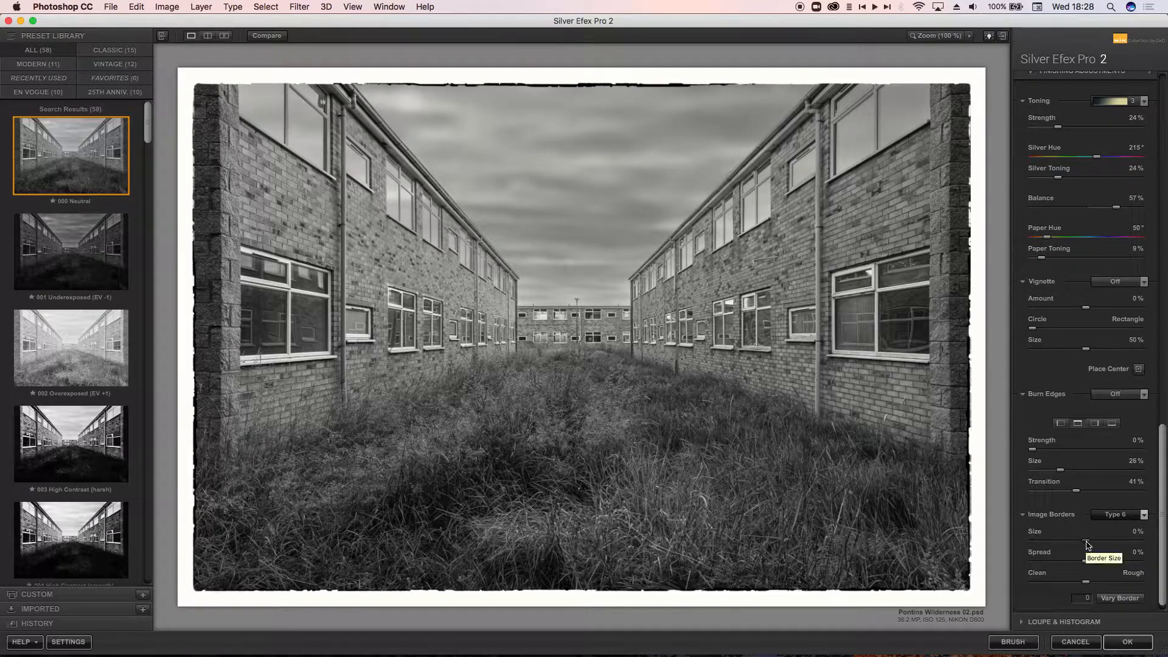
- Try the Type 6 image border at -51 % Size and cycle through several random variations of its edge
left_click_drag(1085, 541, 1059, 540)
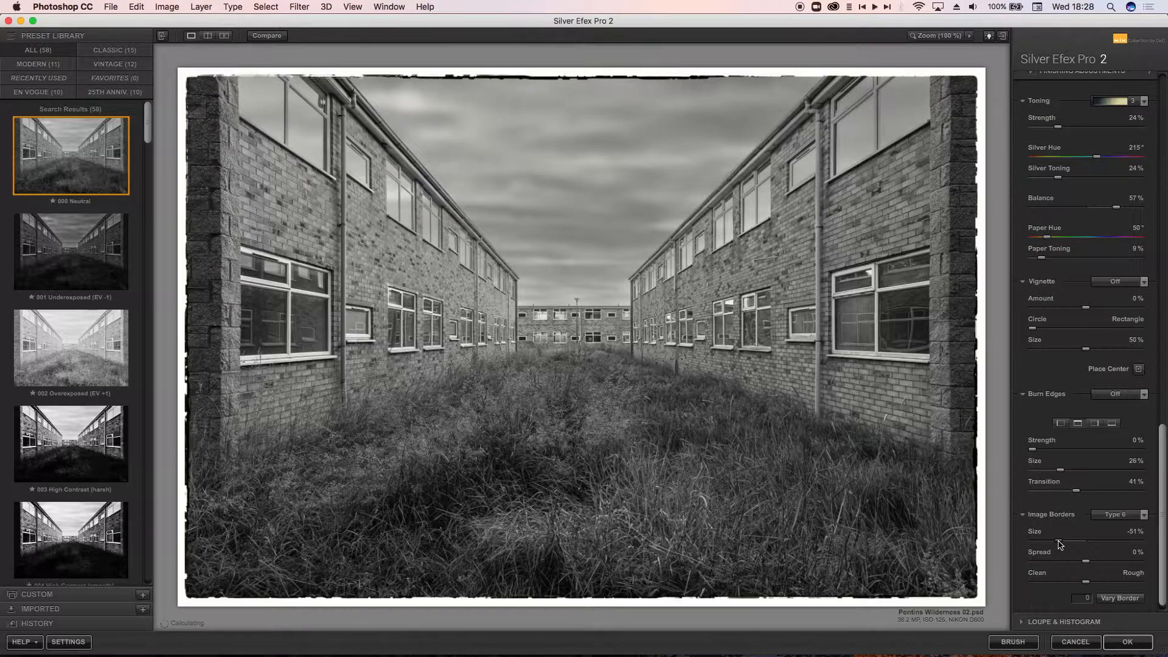
left_click(1119, 599)
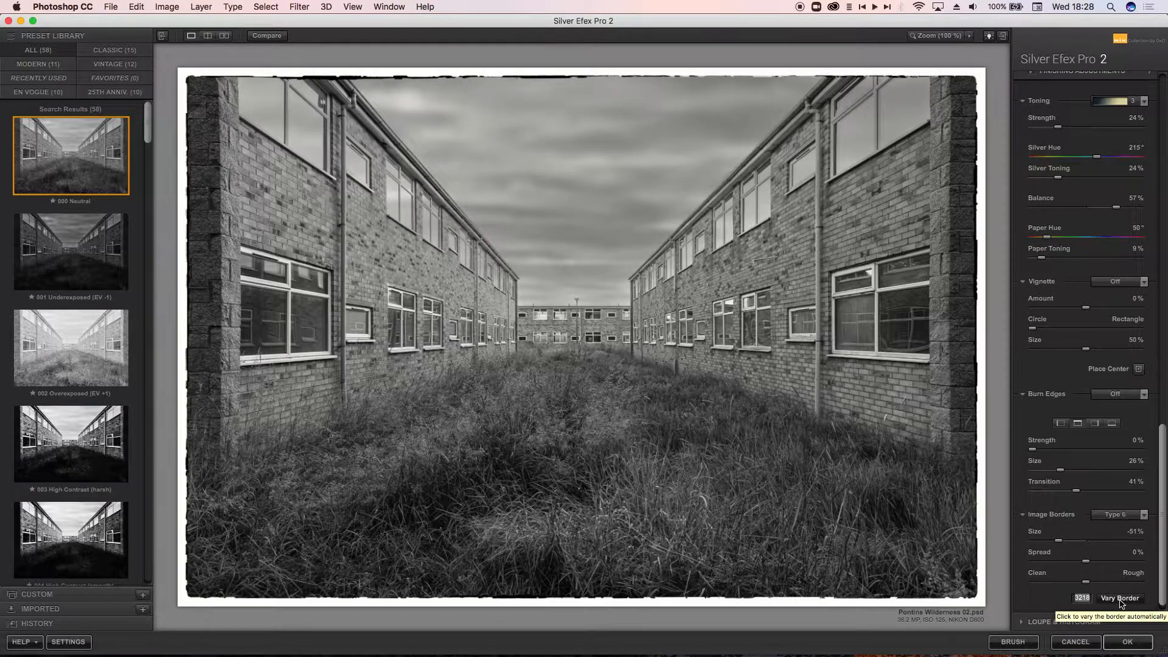
left_click(1121, 601)
left_click(1121, 600)
left_click(1120, 600)
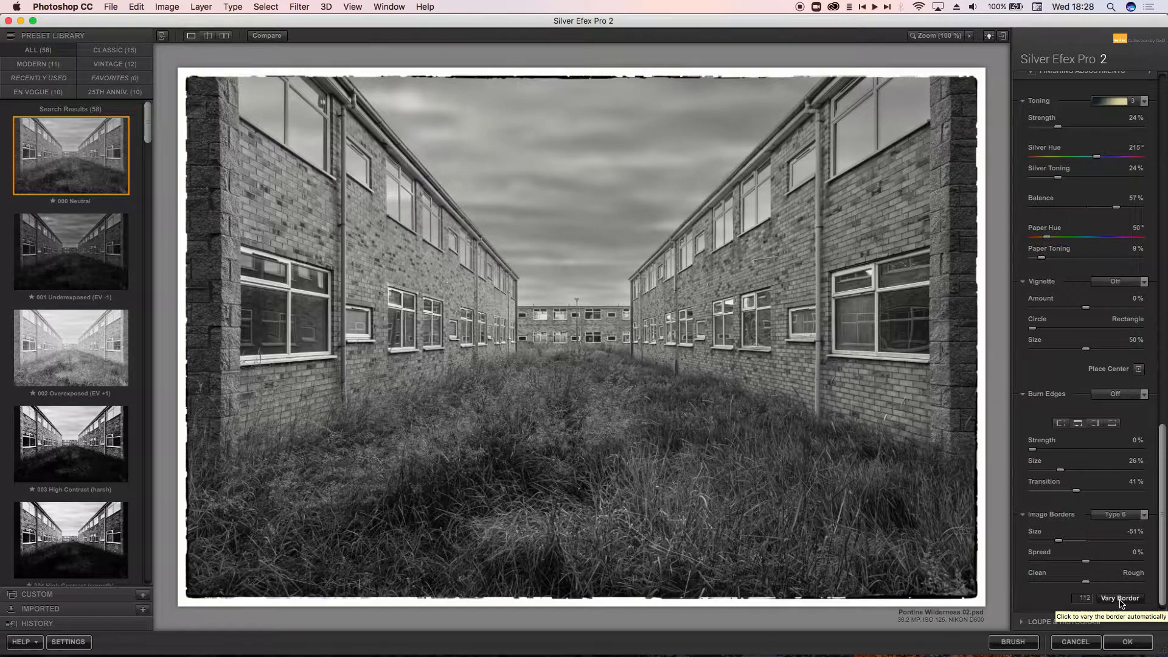
left_click(1120, 599)
left_click(1121, 599)
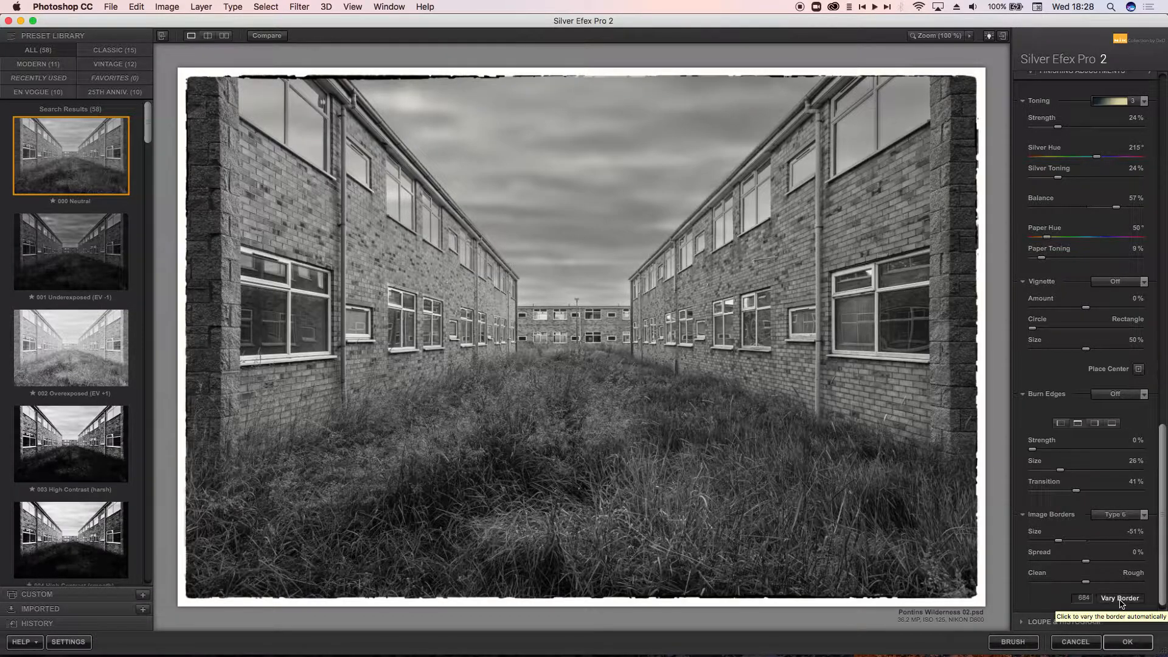
left_click(1120, 600)
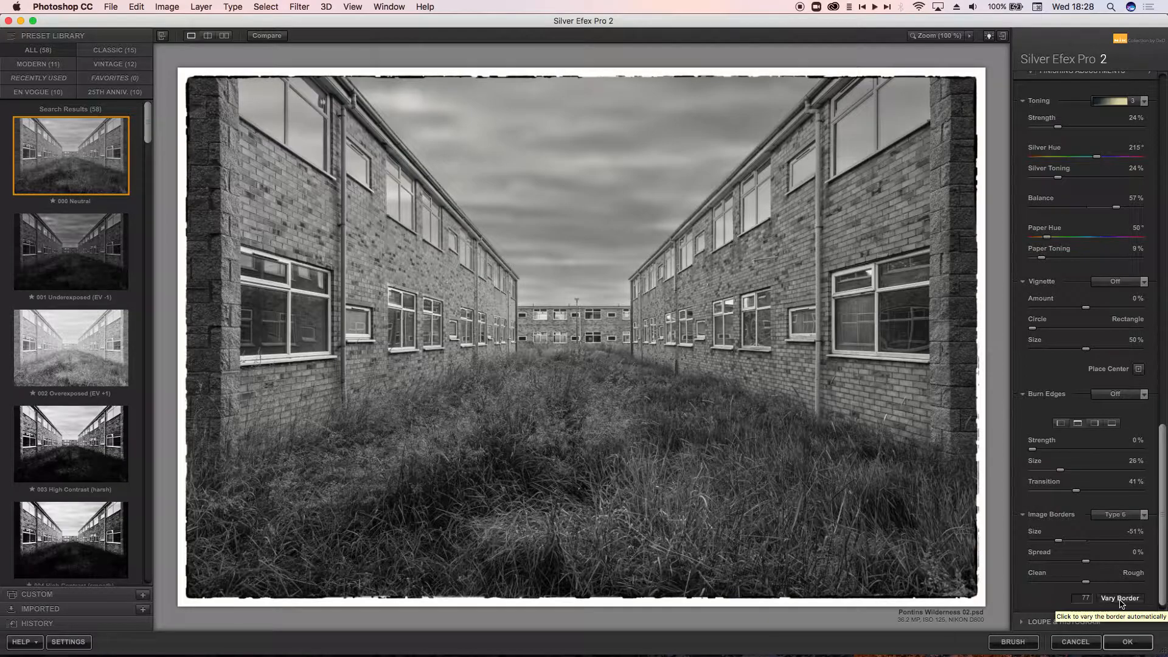
- Switch the image border off
left_click(1119, 514)
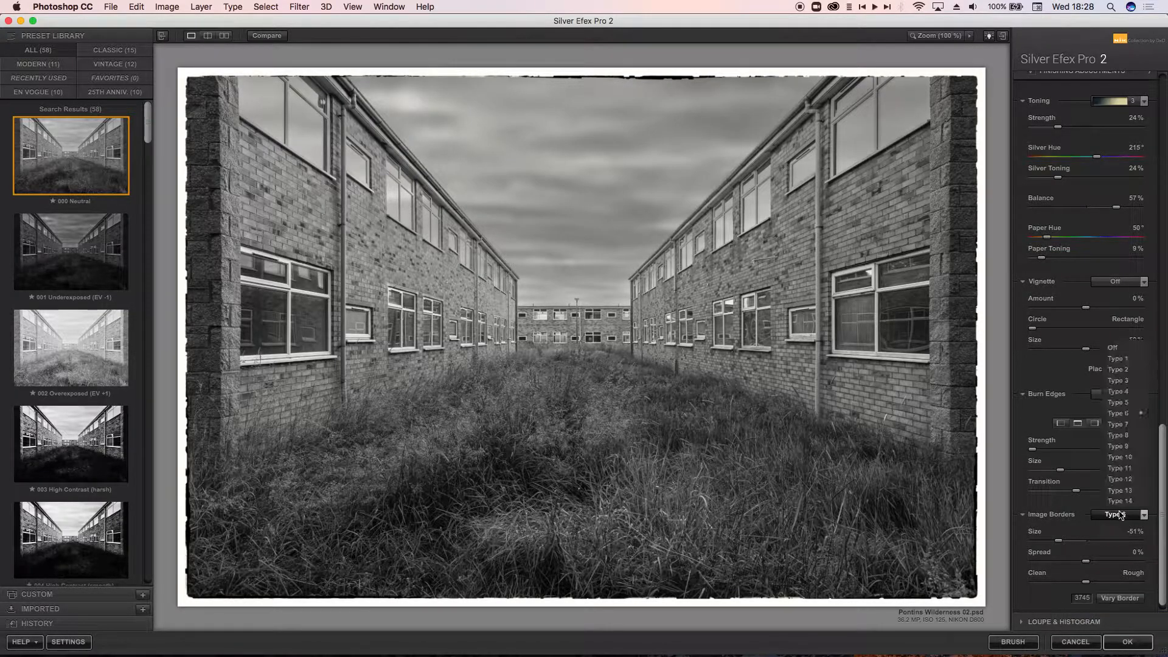
left_click(1113, 347)
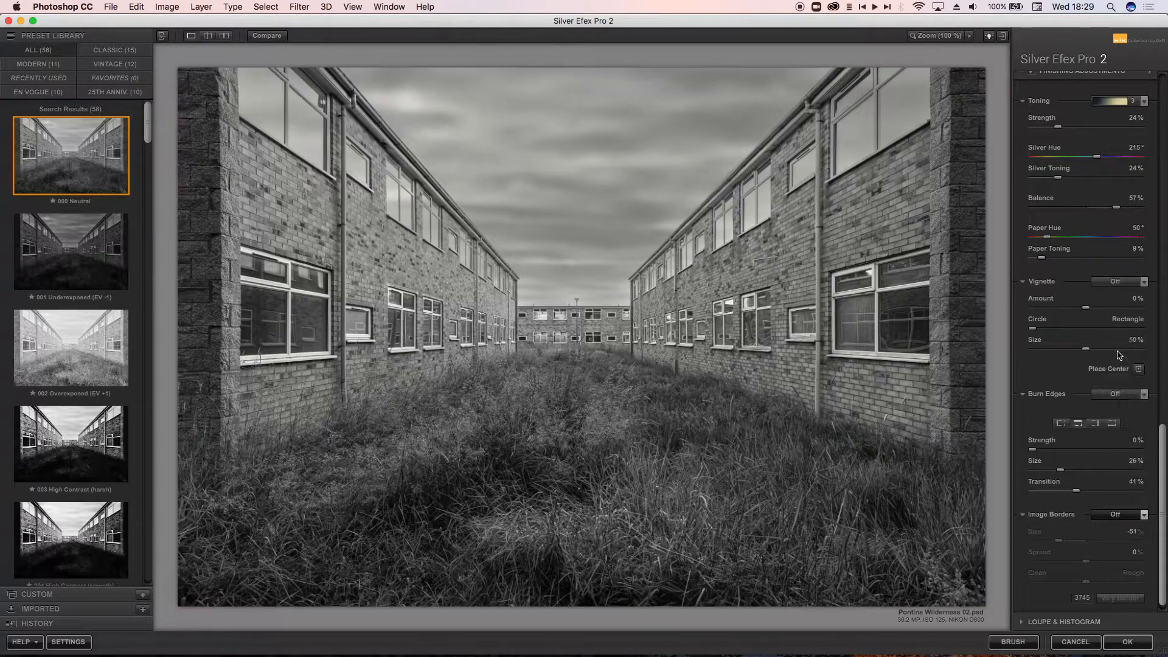
- Expand the Loupe & Histogram section, examine the loupe view, and collapse the section again
left_click(1059, 625)
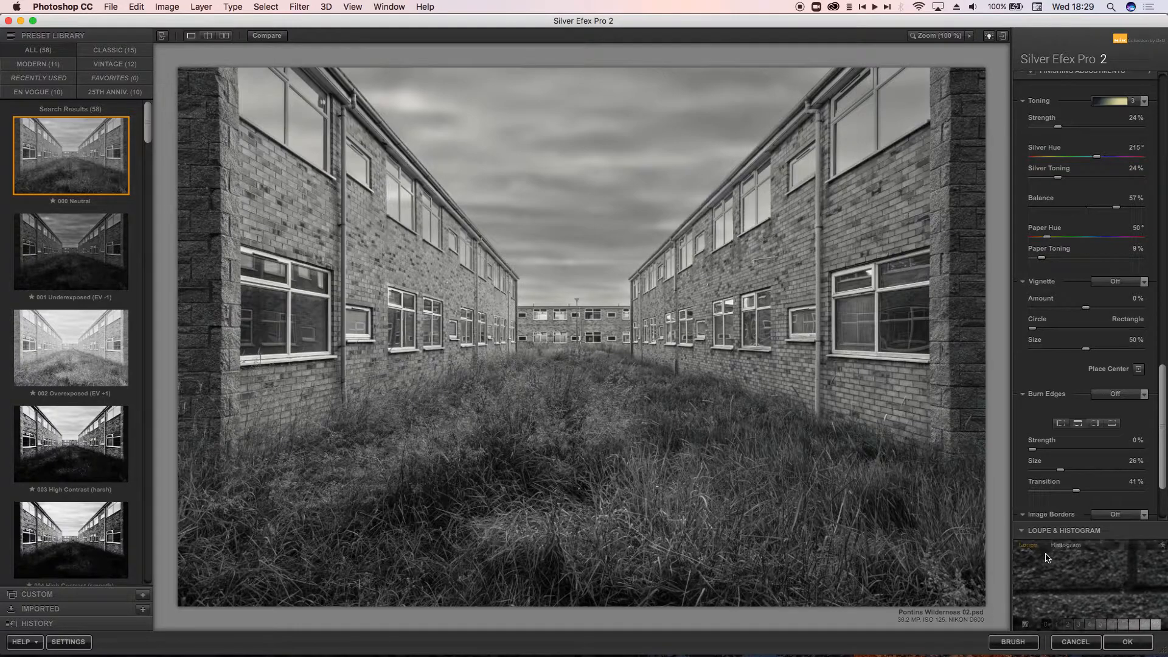
mouse_move(1046, 625)
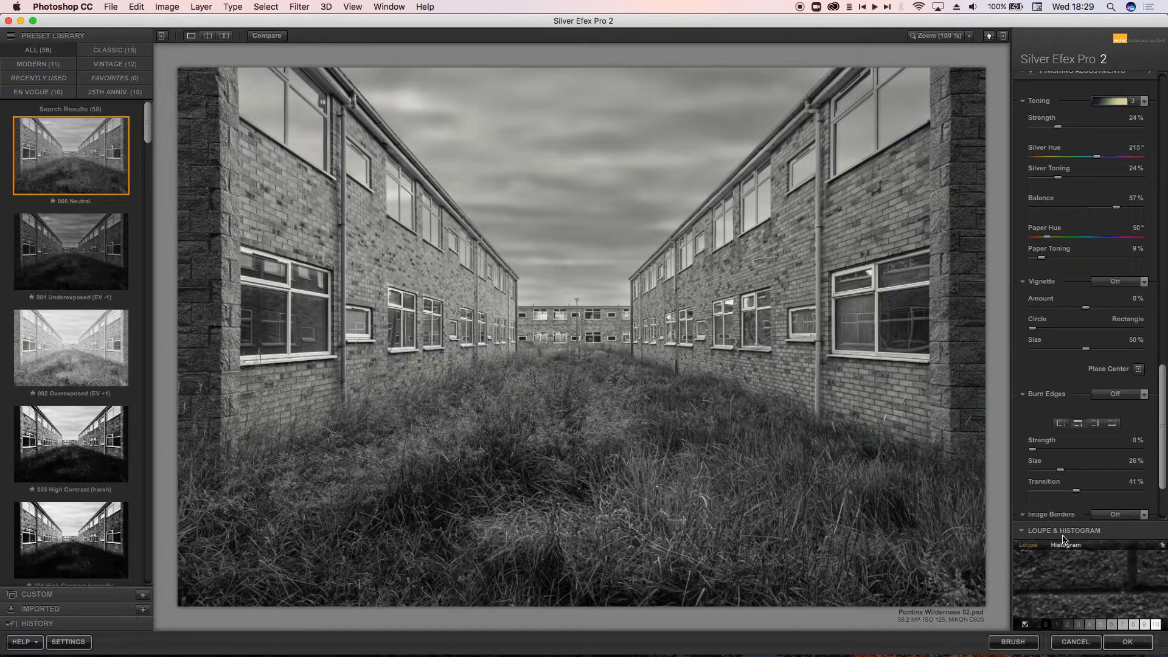
left_click(1036, 531)
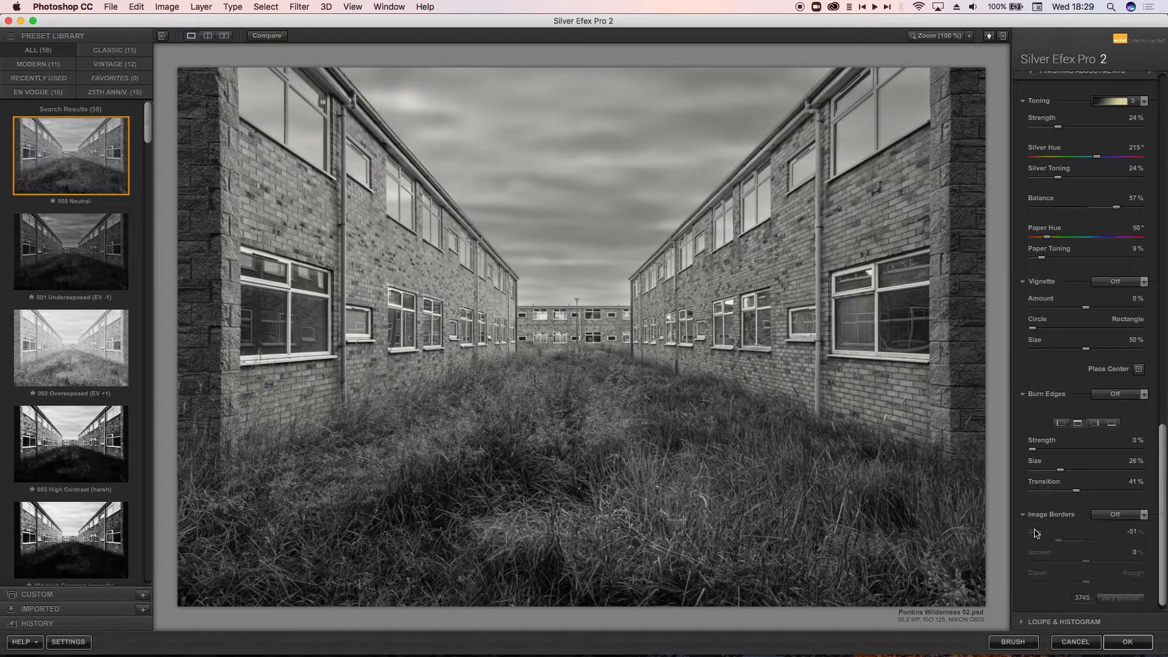
- Add a selective adjustment control point in the upper middle of the sky and set its size to 38 %
scroll(1048, 334, "up", 5)
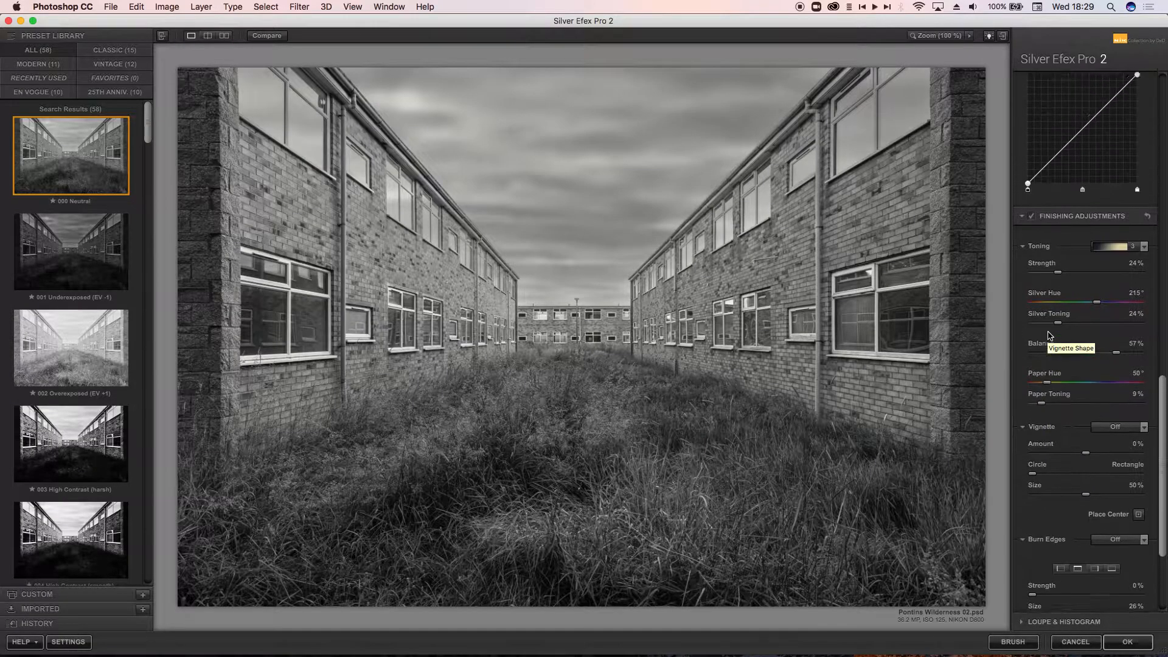
scroll(1048, 335, "up", 10)
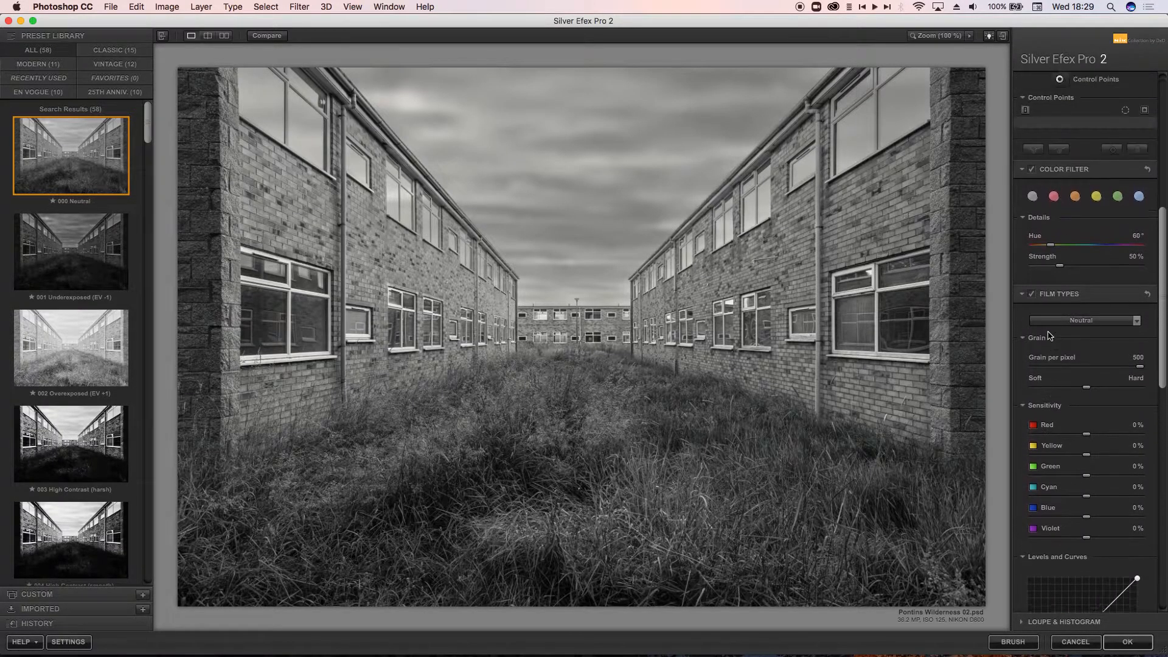
scroll(1048, 335, "up", 5)
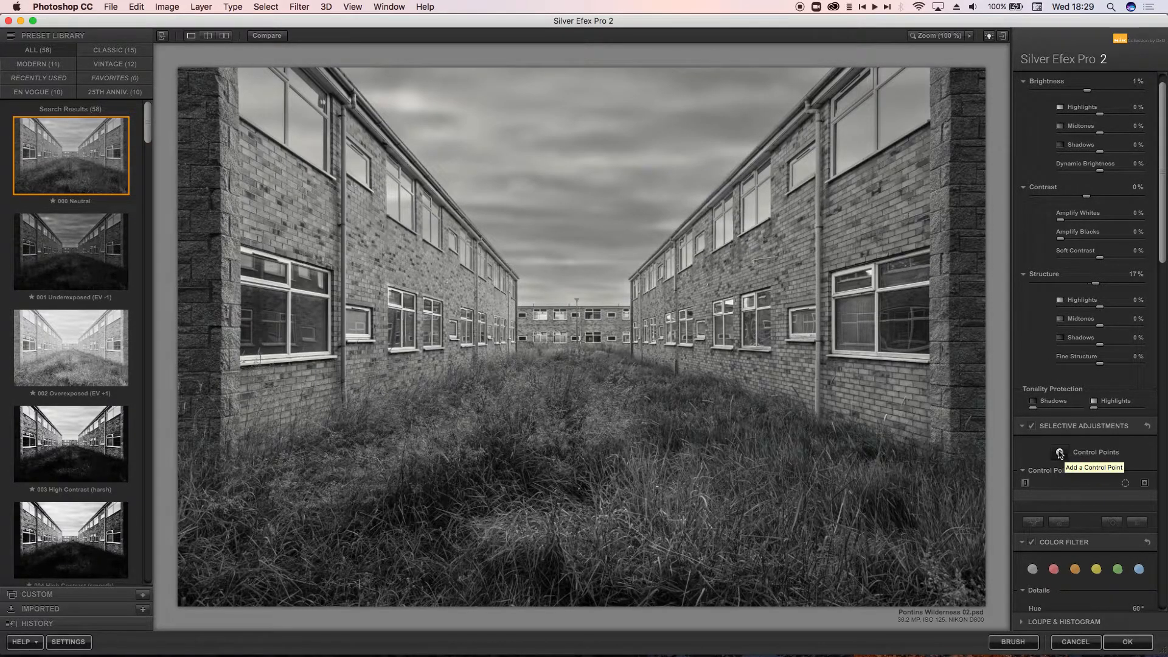
left_click(1059, 453)
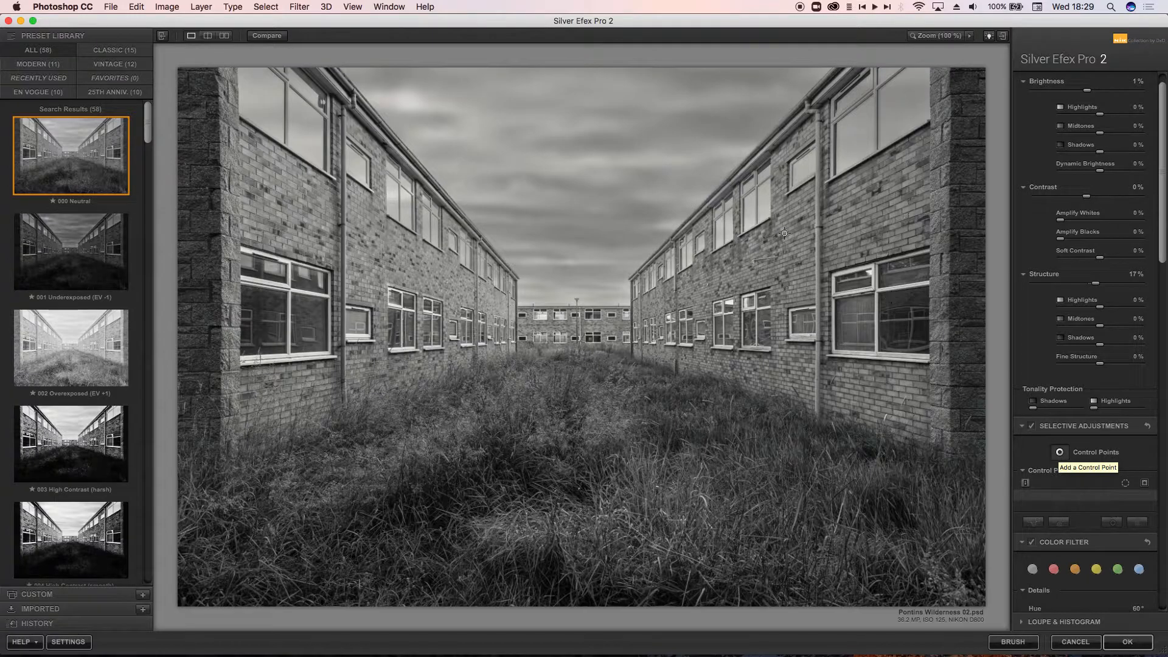
left_click(577, 158)
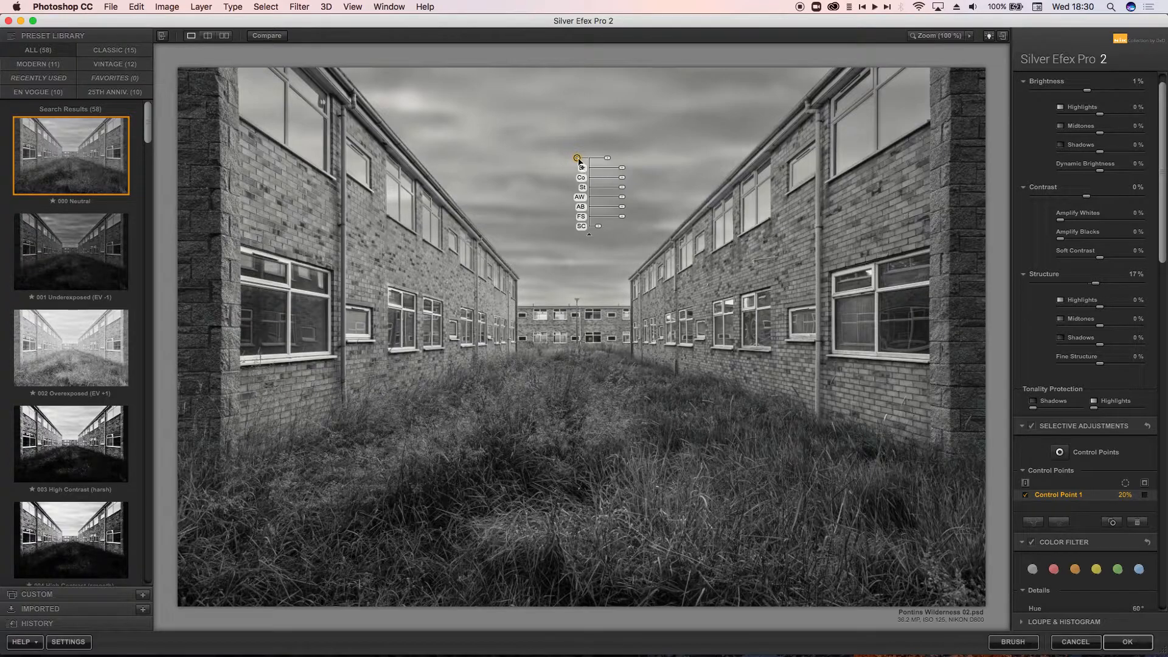
mouse_move(580, 163)
left_mouse_down()
mouse_move(505, 151)
mouse_move(585, 180)
mouse_move(570, 178)
left_mouse_up()
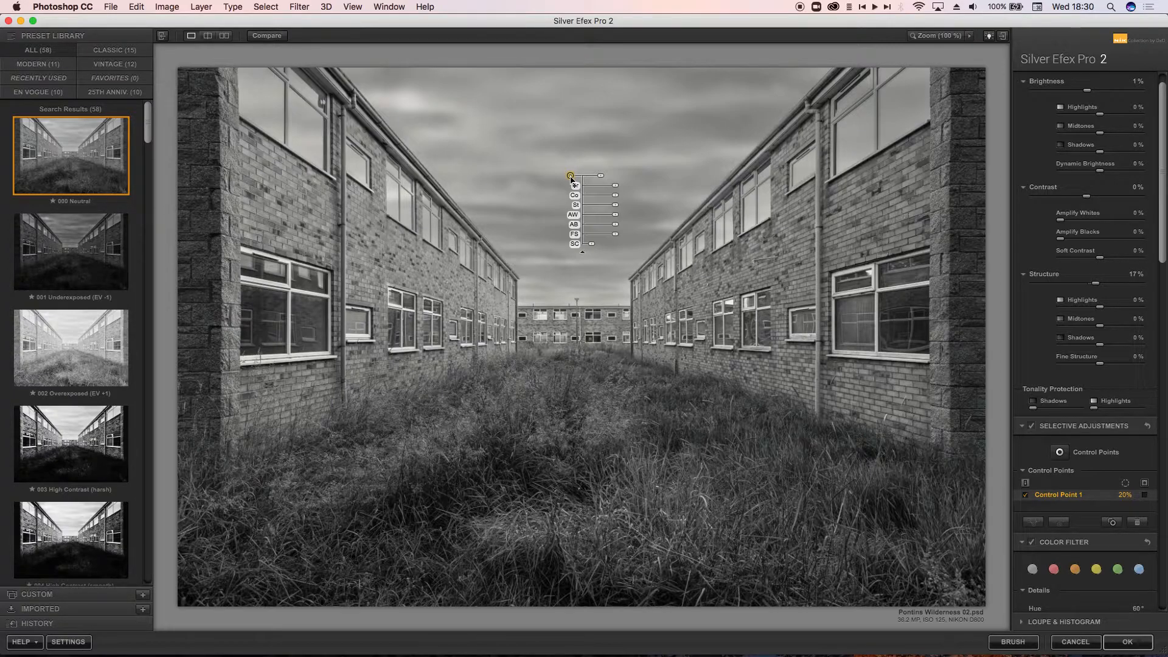
left_click_drag(601, 178, 614, 123)
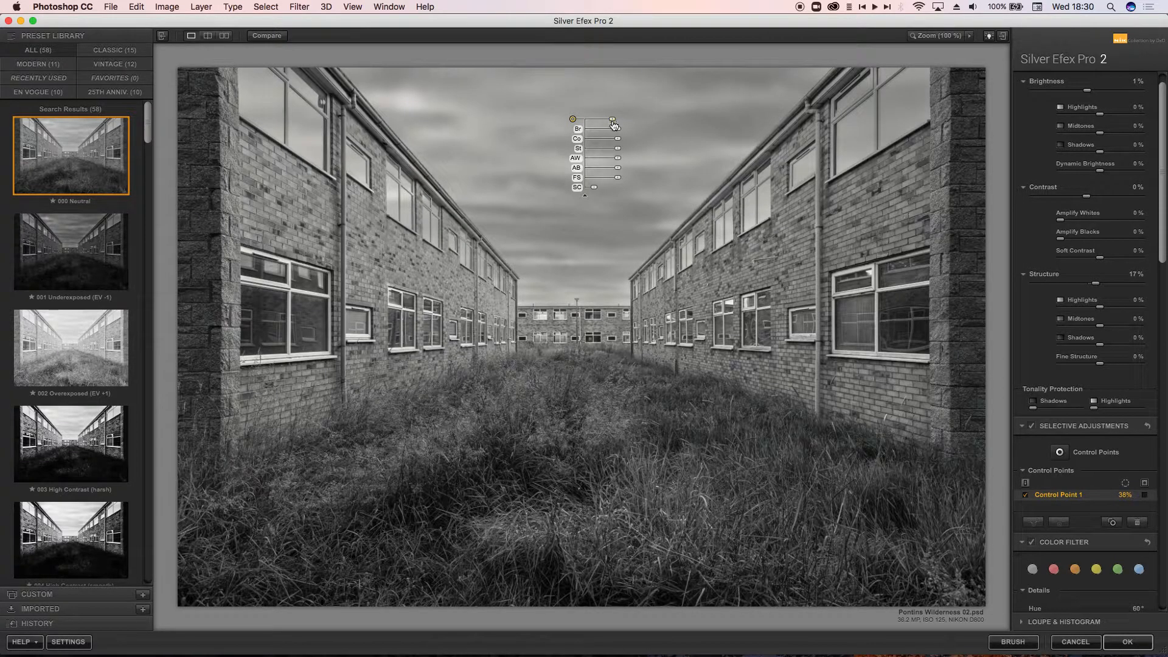
- Slightly lower the sky control point's Brightness and raise its Selective Colorization to bring back some of the original sky colour
mouse_move(617, 132)
left_mouse_down()
mouse_move(627, 132)
mouse_move(616, 133)
left_mouse_up()
mouse_move(618, 151)
left_mouse_down()
mouse_move(635, 151)
mouse_move(619, 152)
left_mouse_up()
left_click(594, 189)
left_click_drag(593, 191, 622, 190)
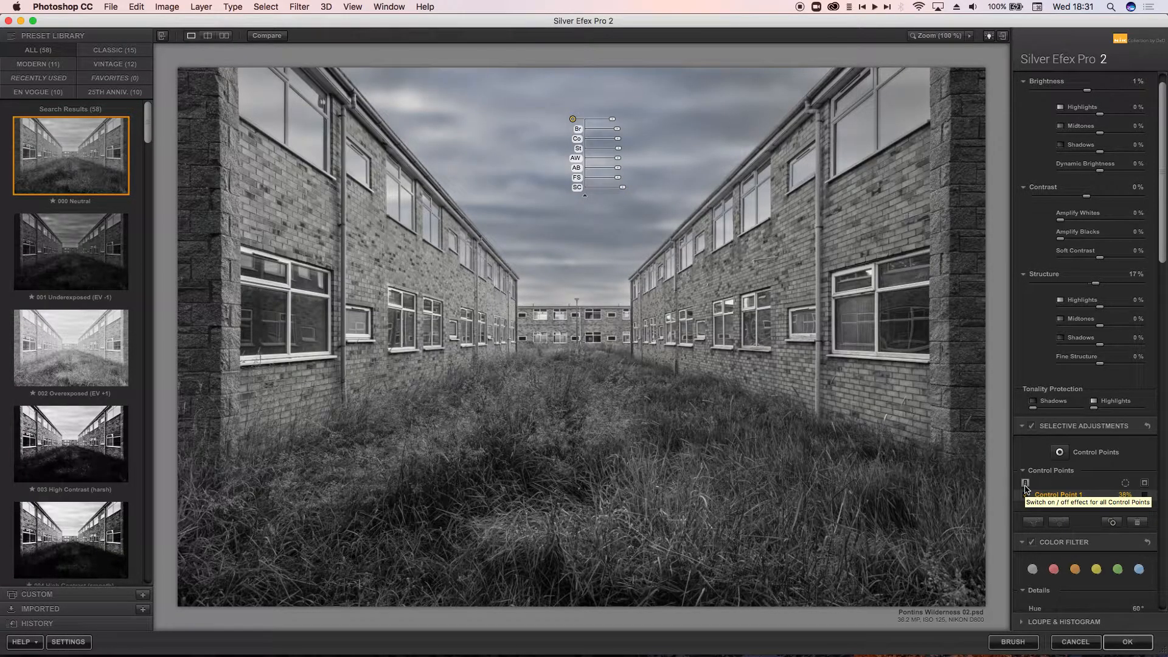
- Duplicate the sky control point and place the copy on the grass in the lower middle of the photo
left_click(1035, 525)
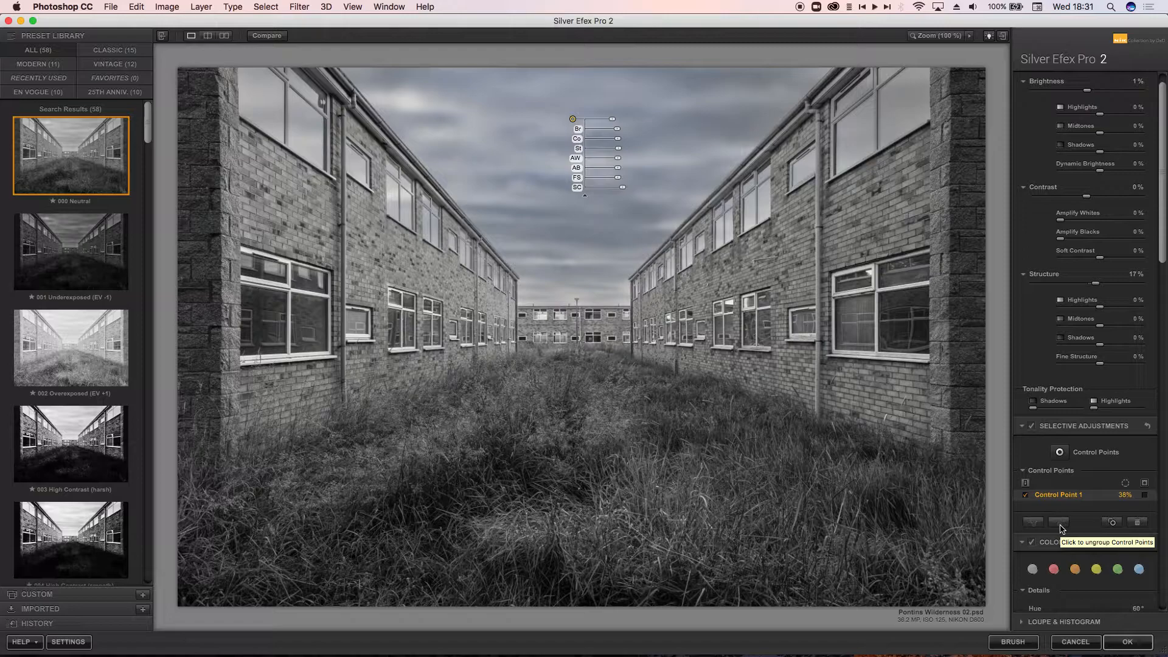
left_click(1112, 524)
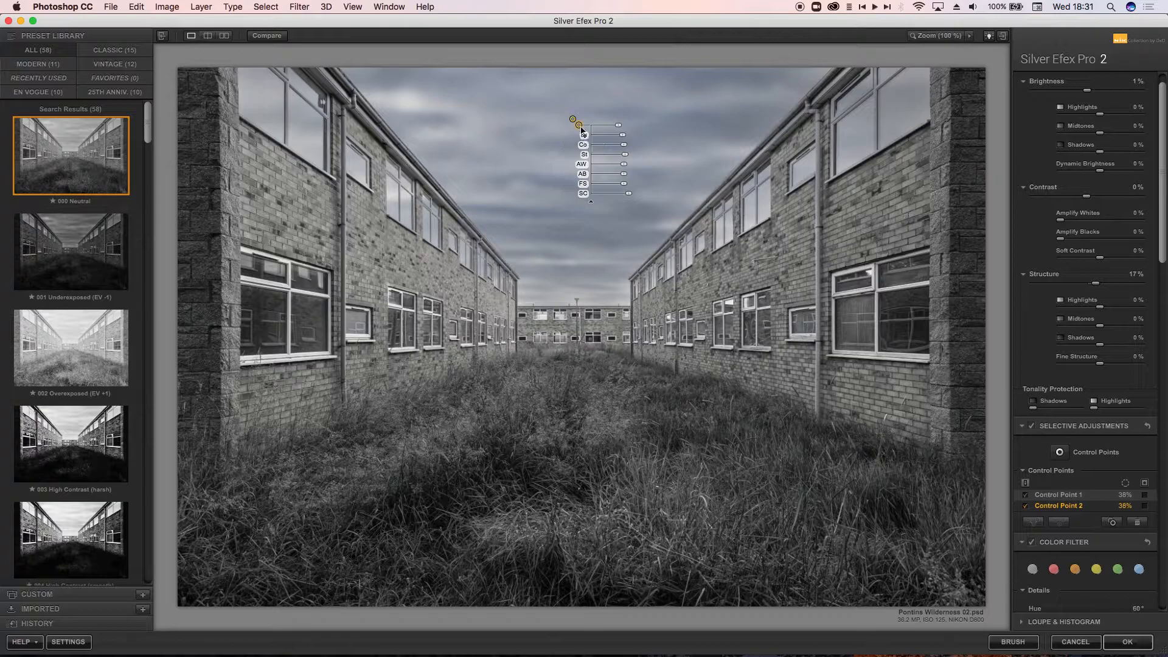
left_click_drag(579, 126, 572, 523)
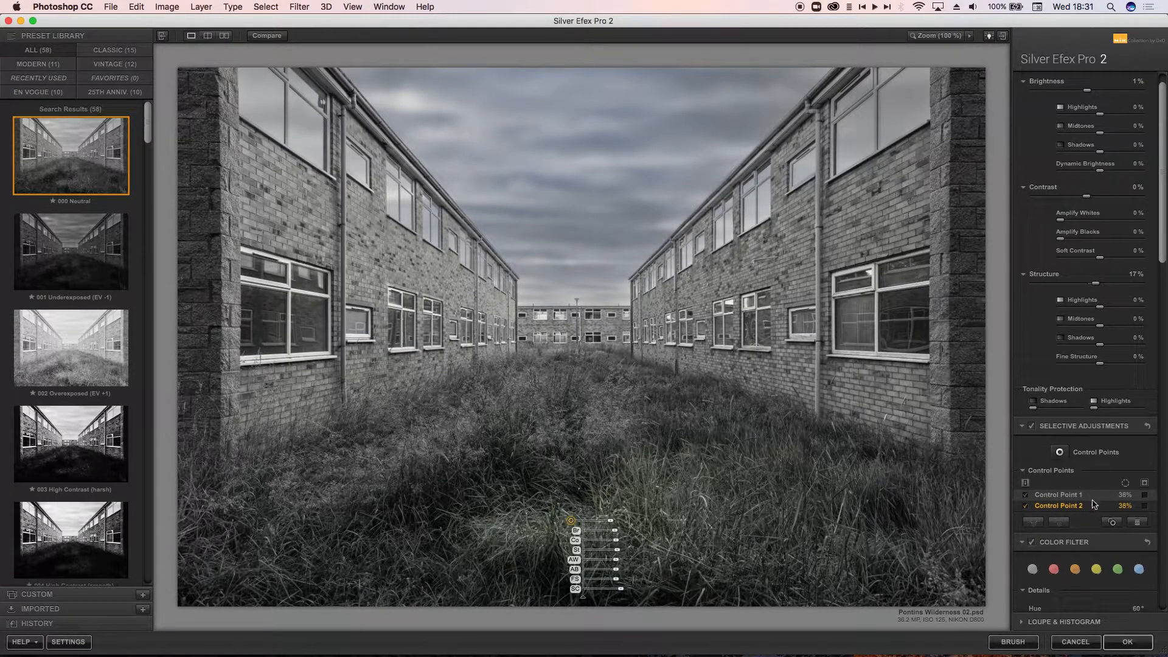
- Duplicate the grass control point, move the copy to the base of the left brick building, and slightly lower its Brightness
left_click(1111, 524)
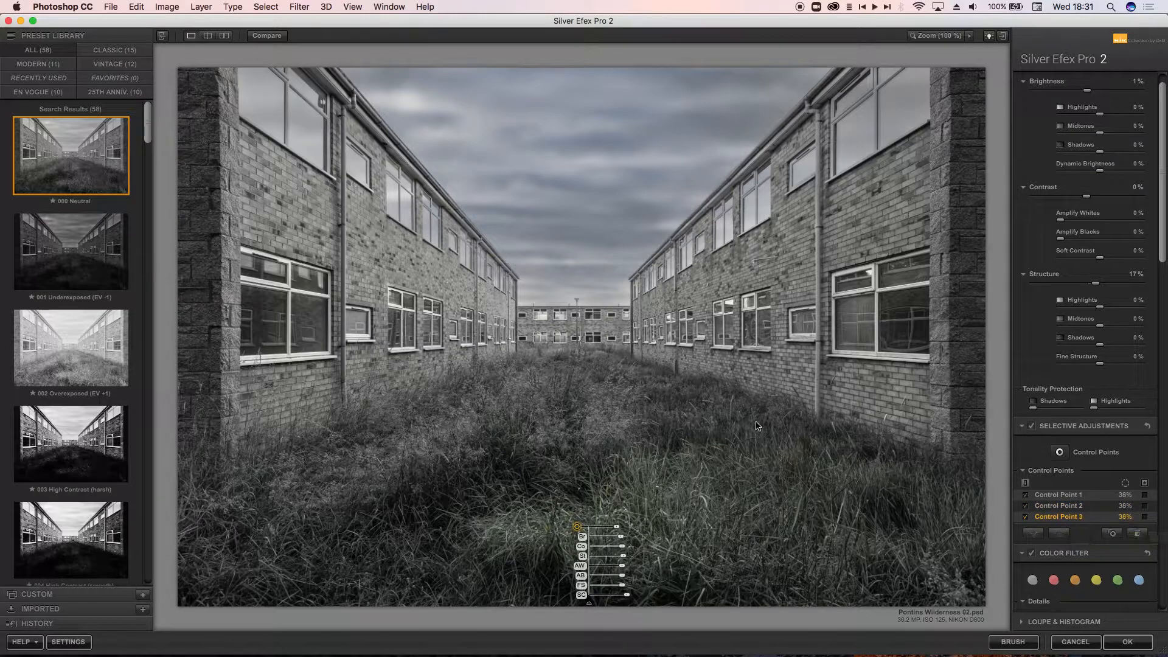
left_click_drag(576, 527, 317, 415)
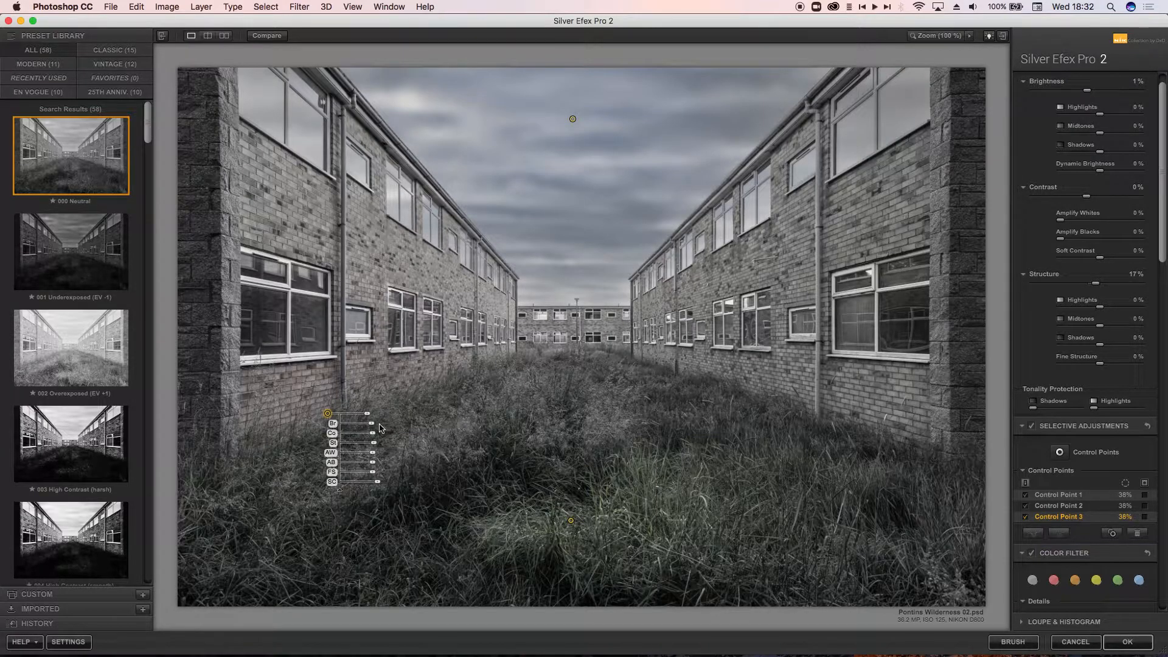
mouse_move(372, 430)
left_mouse_down()
mouse_move(386, 429)
mouse_move(371, 427)
left_mouse_up()
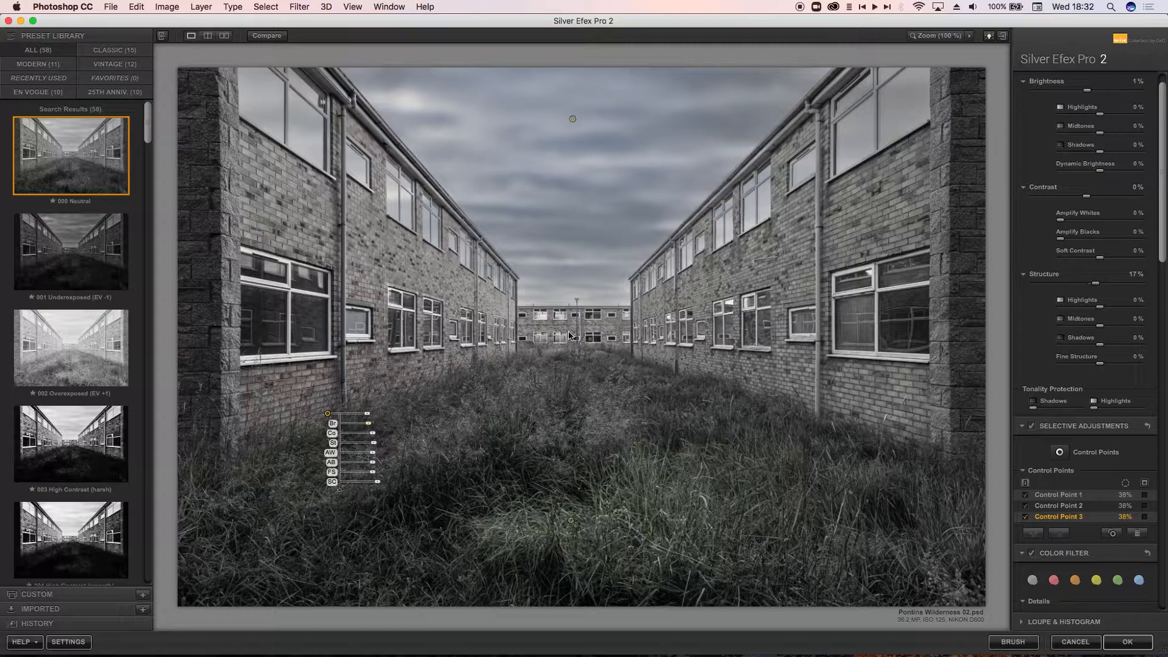
- Browse the preset library thumbnails from the Neutral preset down through the Low Key, Push Process, Grad ND and Full Dynamic presets
scroll(76, 347, "down", 5)
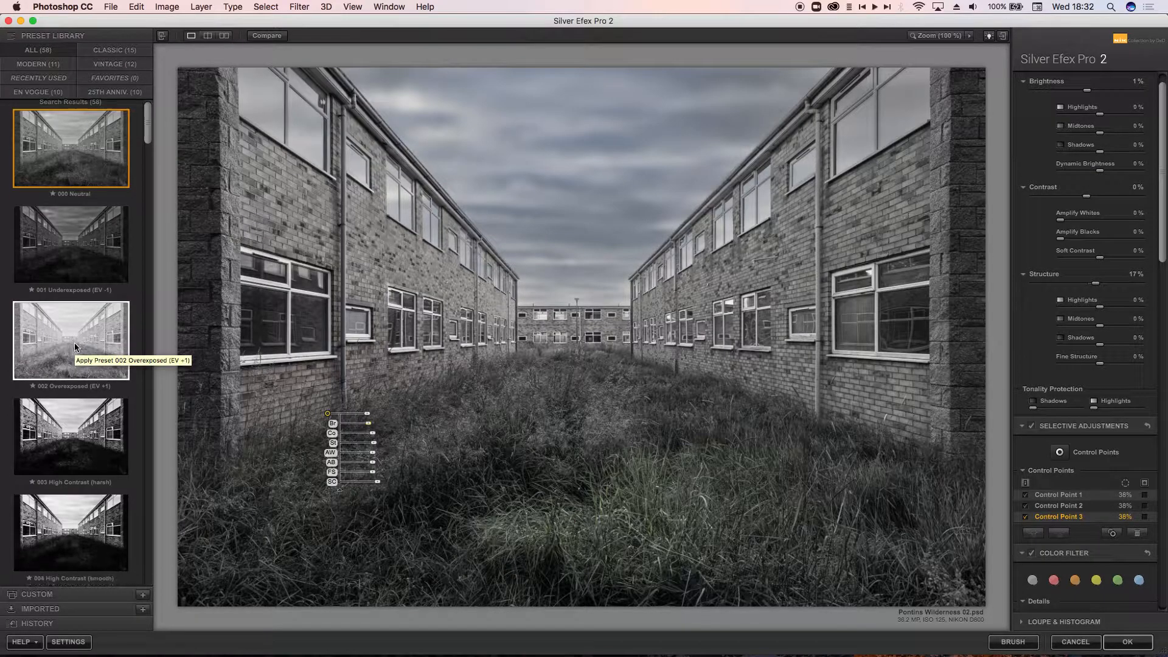
scroll(77, 347, "down", 18)
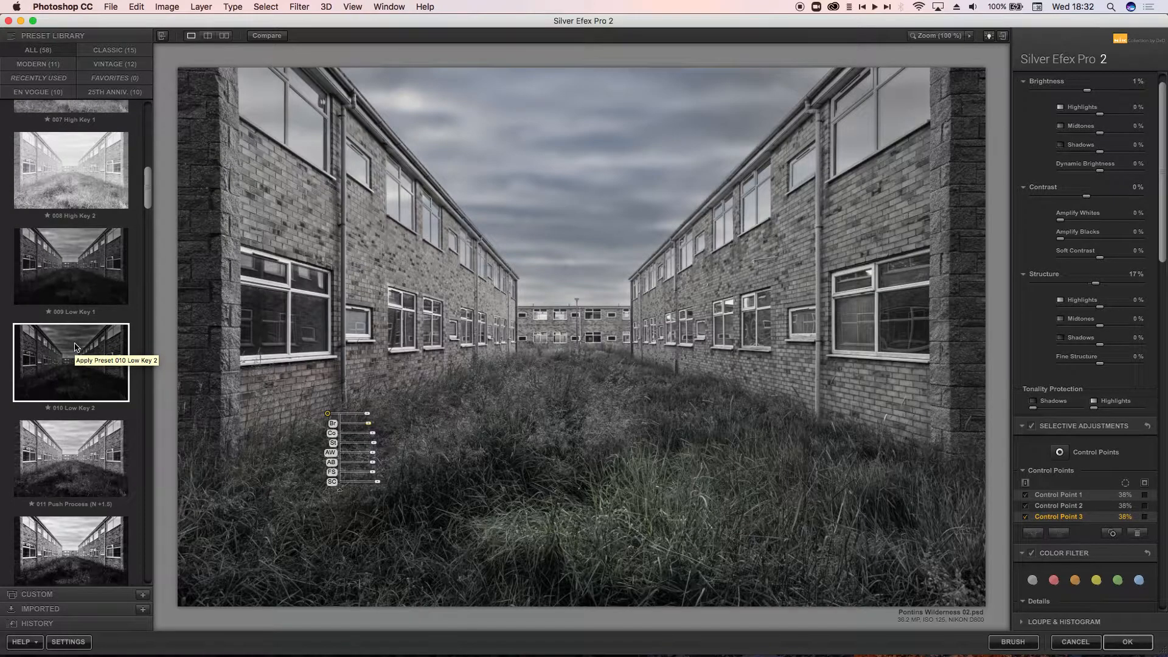
scroll(76, 347, "down", 10)
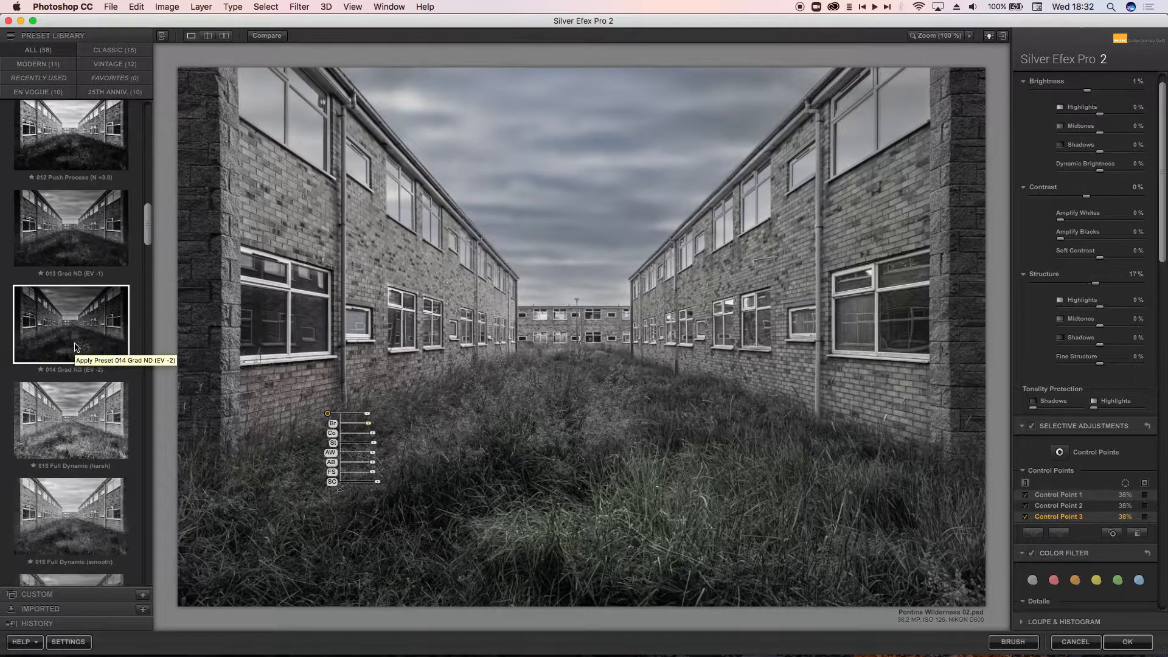